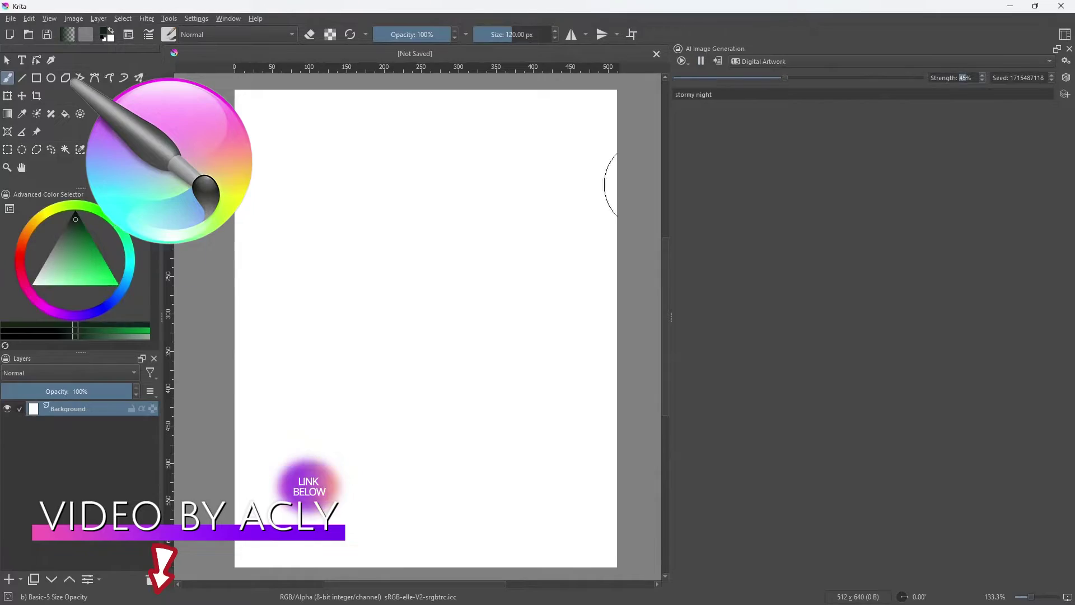
# Paint a light band, trees, a figure and a hand outline on the dark canvas
pyautogui.press('BackSpace')
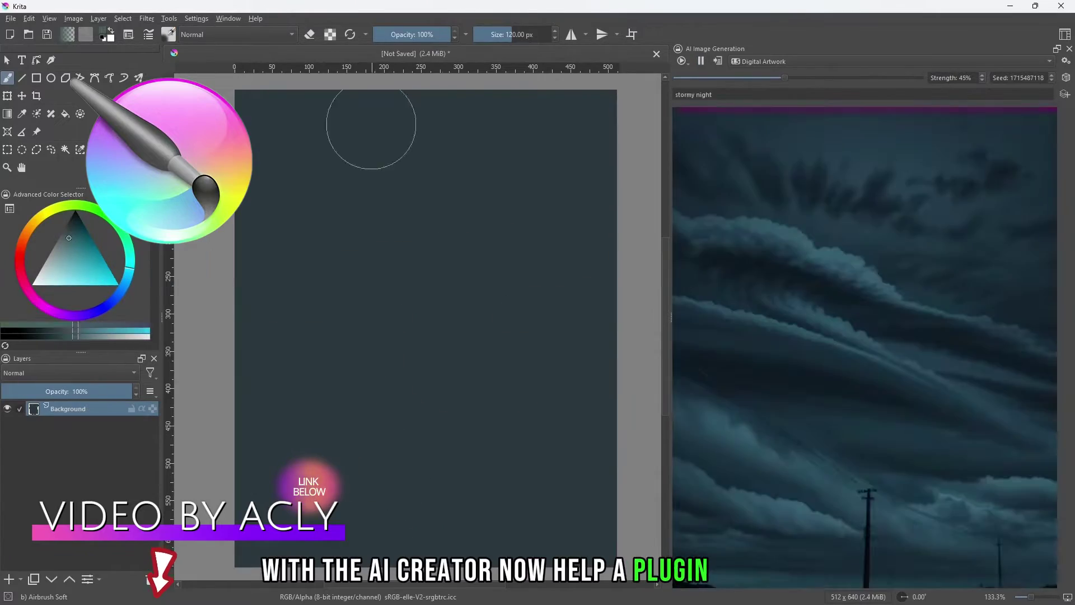
pyautogui.moveTo(372, 132)
pyautogui.mouseDown()
pyautogui.moveTo(560, 185)
pyautogui.moveTo(273, 492)
pyautogui.moveTo(252, 280)
pyautogui.mouseUp()
pyautogui.moveTo(252, 280); pyautogui.dragTo(303, 481)
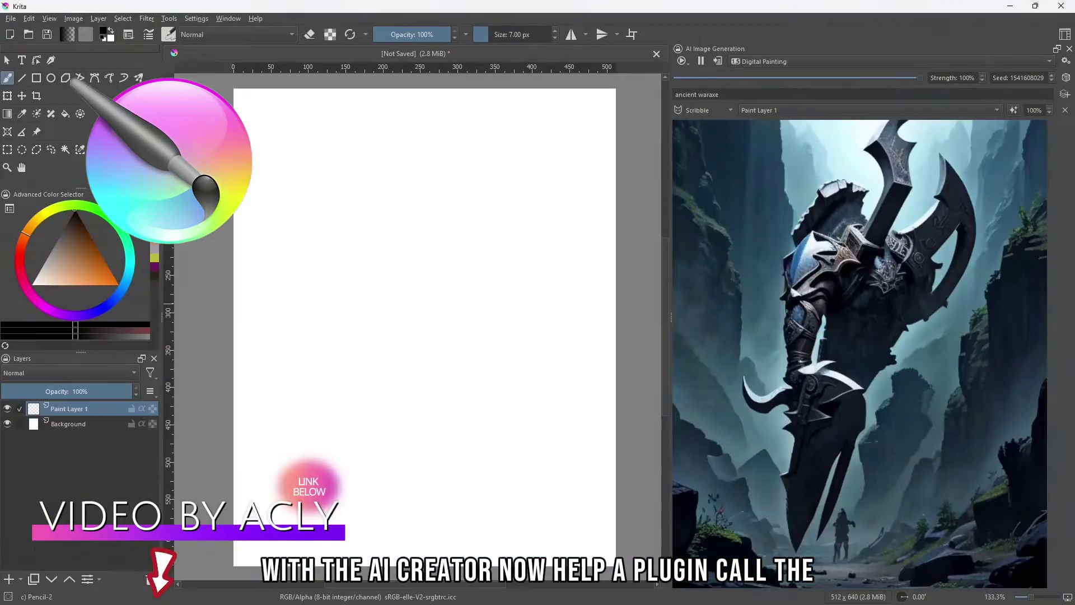
pyautogui.moveTo(325, 403); pyautogui.dragTo(370, 476)
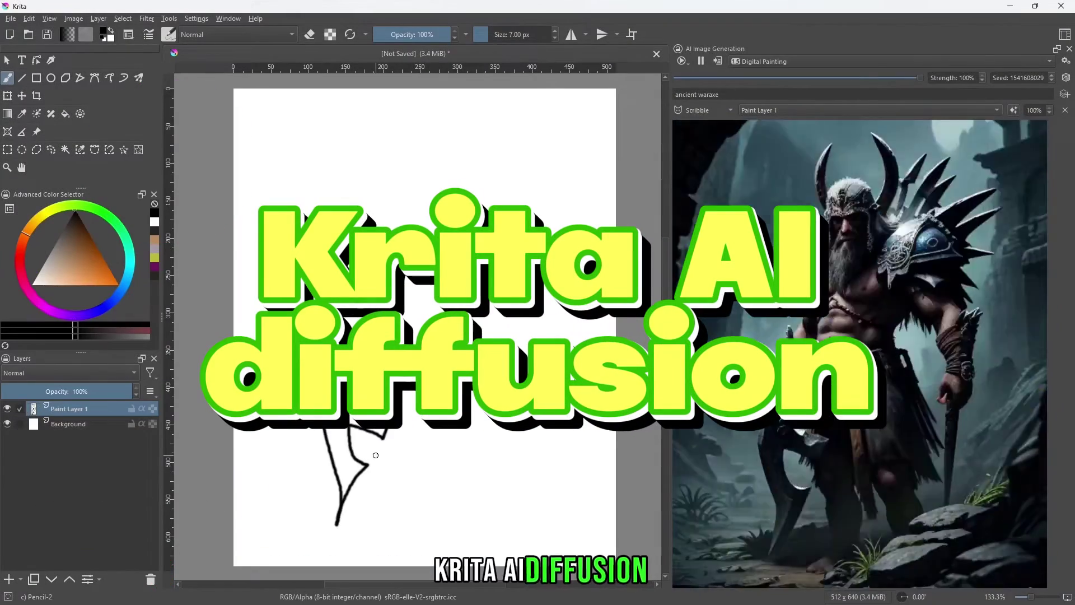
pyautogui.moveTo(336, 437); pyautogui.dragTo(353, 555)
pyautogui.moveTo(454, 425); pyautogui.dragTo(364, 549)
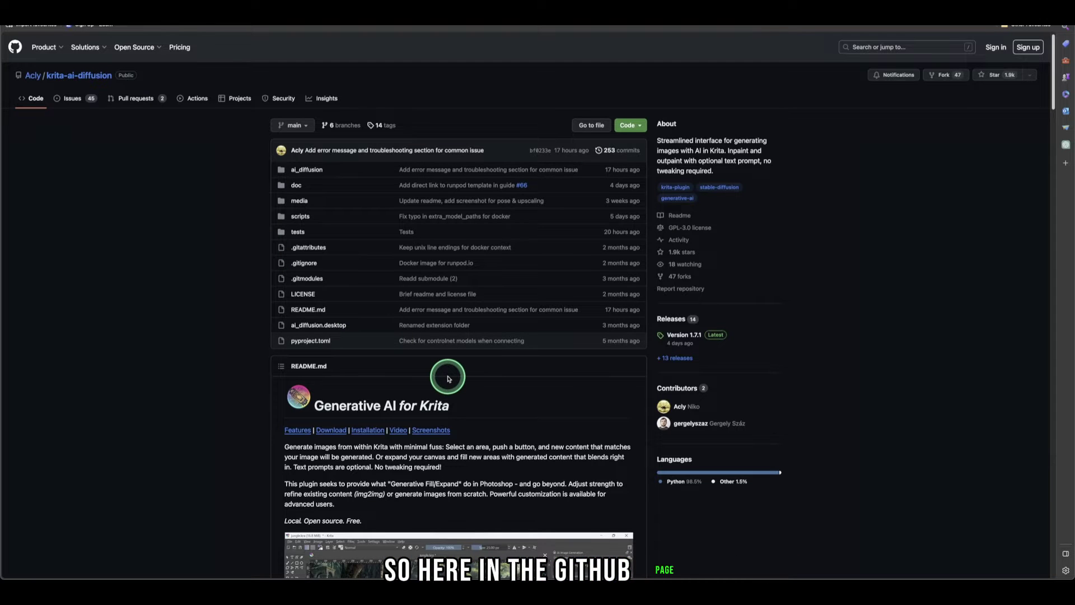
# Jump to the README's Installation section and follow its plugin download link
pyautogui.scroll(-1, 448, 378)
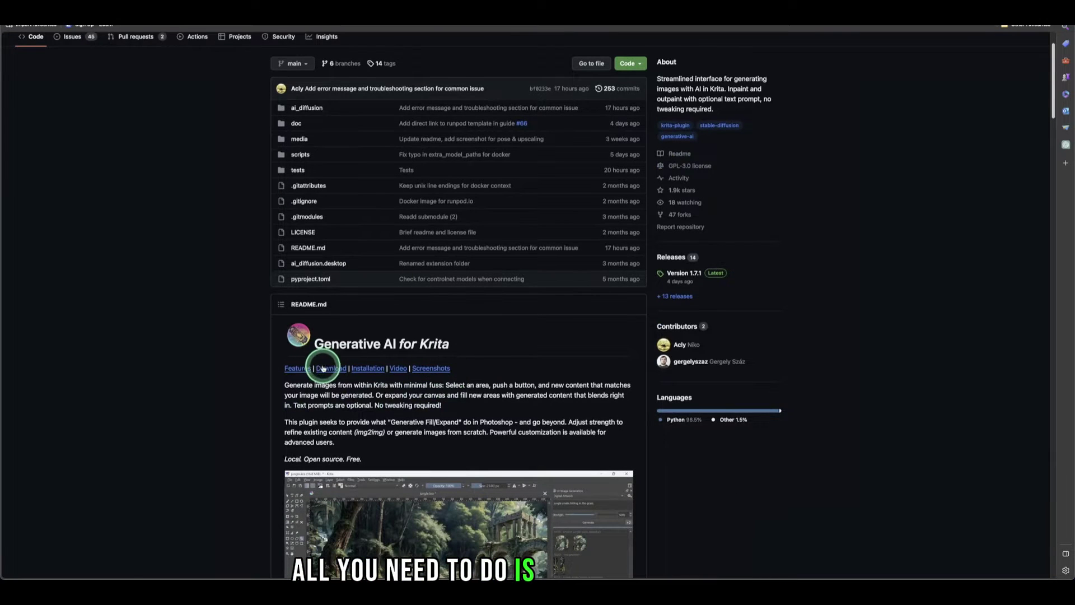
pyautogui.click(366, 370)
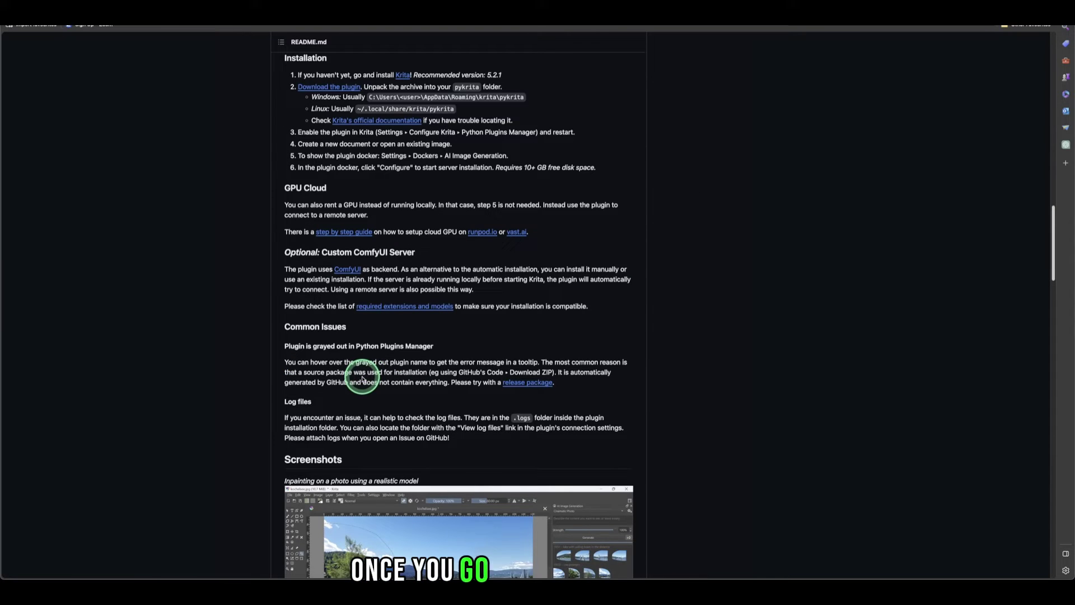
pyautogui.click(325, 94)
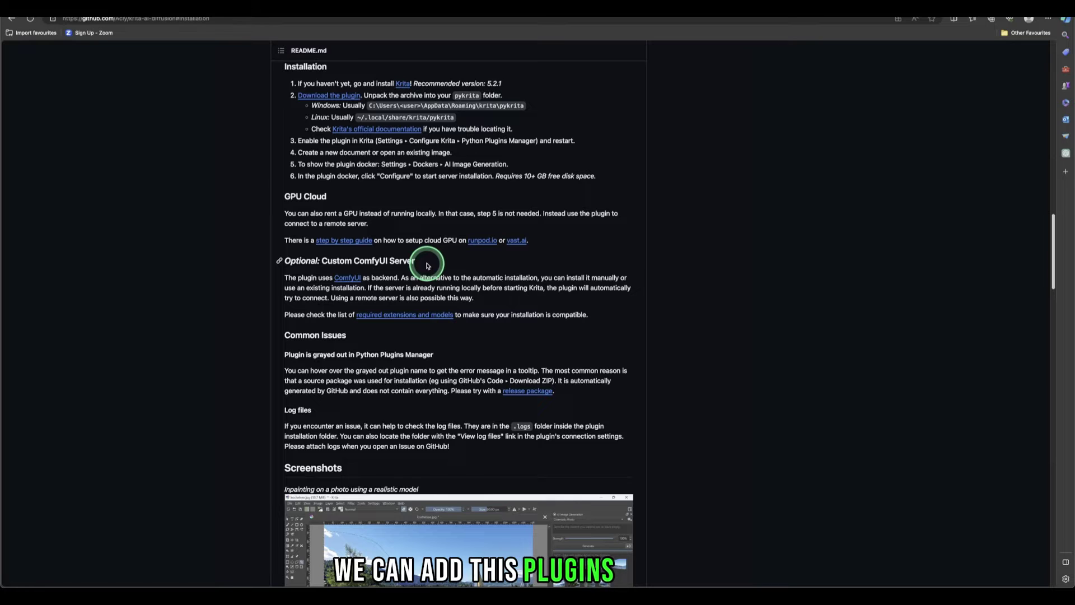
pyautogui.scroll(1, 429, 266)
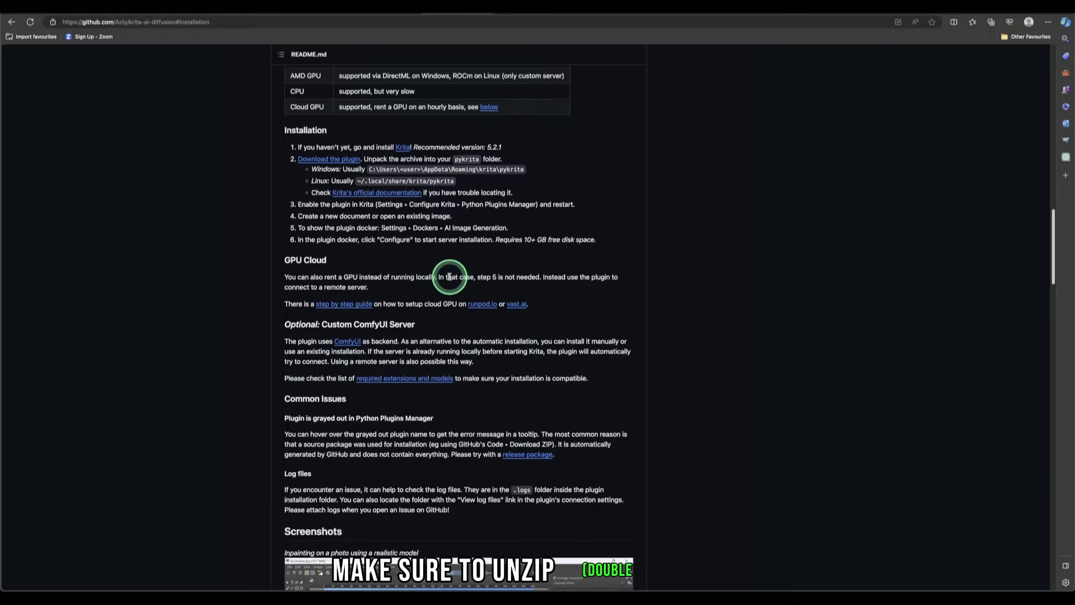
pyautogui.moveTo(340, 589)
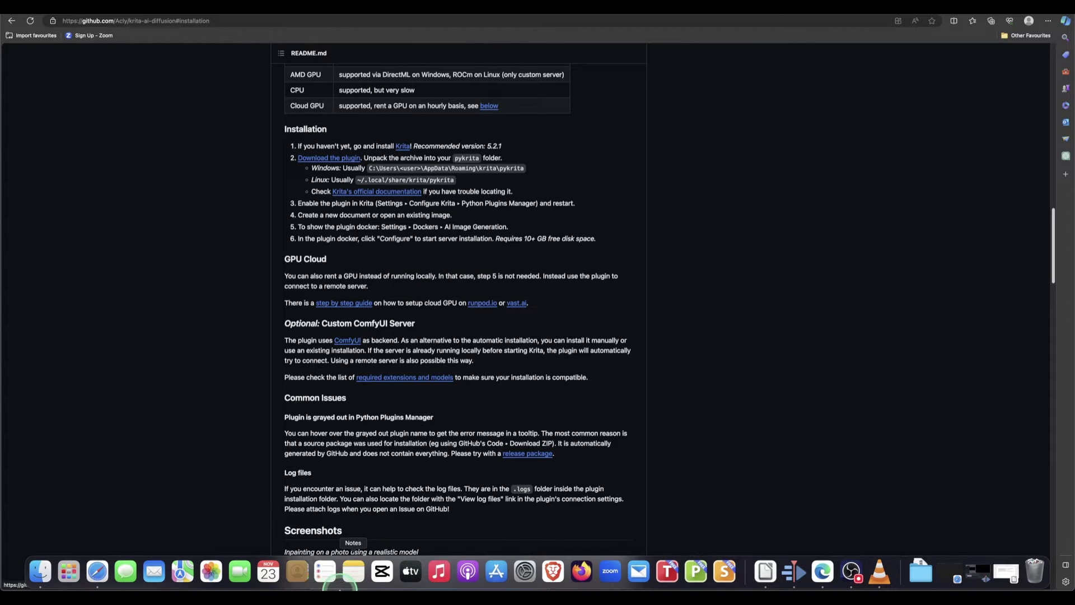
# Launch Krita from Launchpad and confirm in About Krita that it is version 5.2.1
pyautogui.click(66, 574)
pyautogui.scroll(3, 629, 317)
pyautogui.click(643, 412)
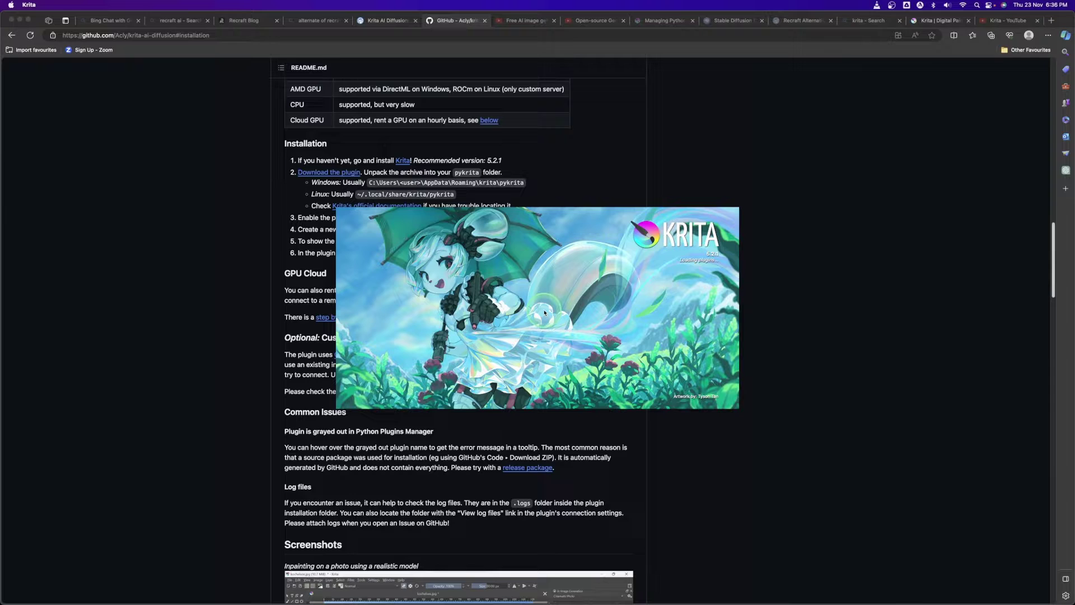
pyautogui.click(27, 5)
pyautogui.click(33, 19)
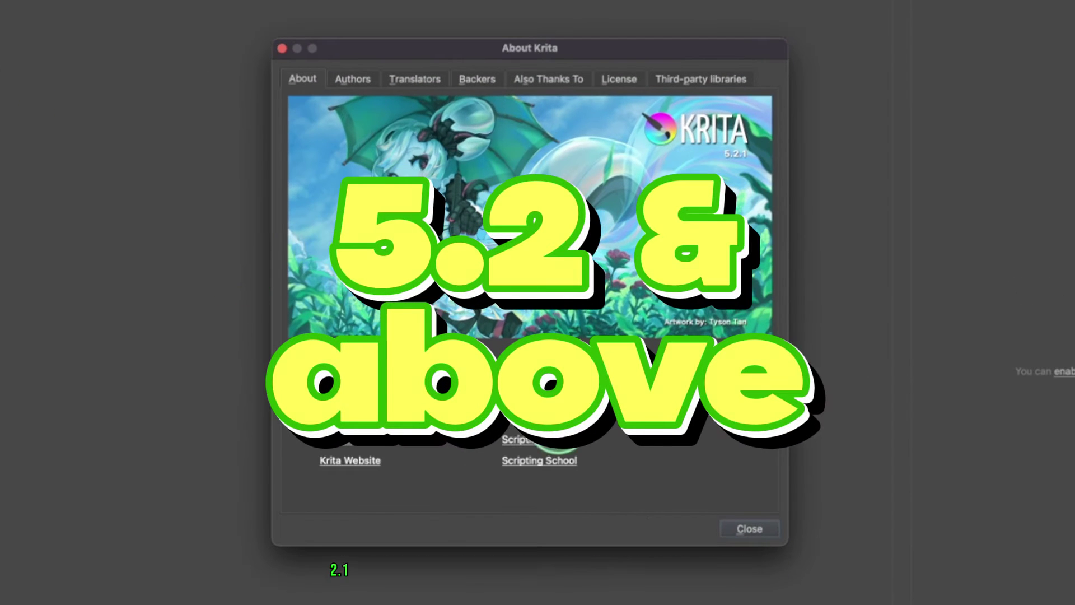
pyautogui.click(749, 528)
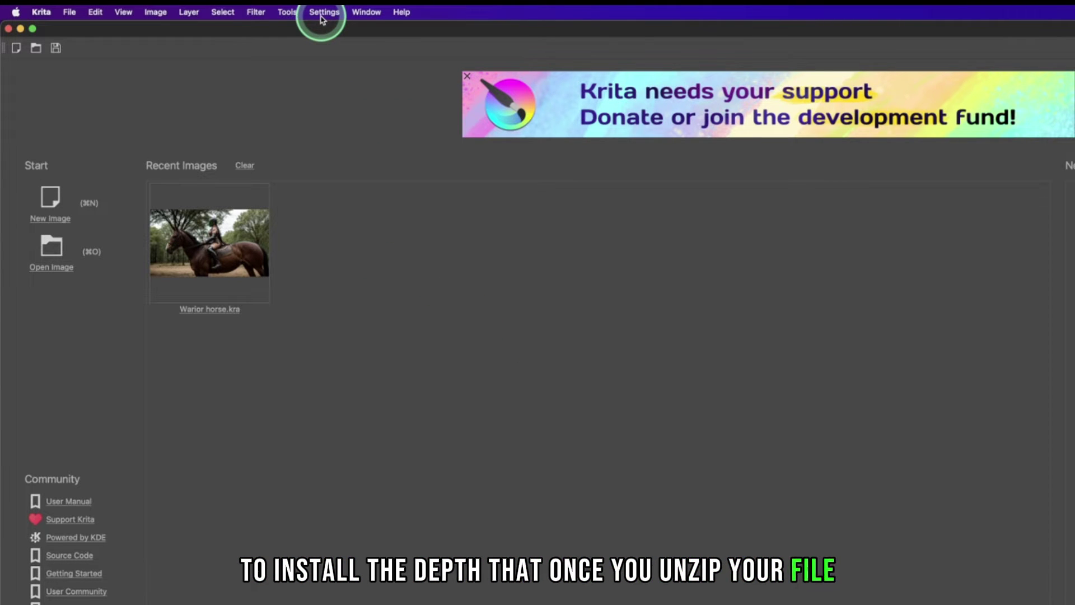
# Open Settings > Manage Resources, reposition the dialog, and open the resource folder in Finder
pyautogui.click(323, 14)
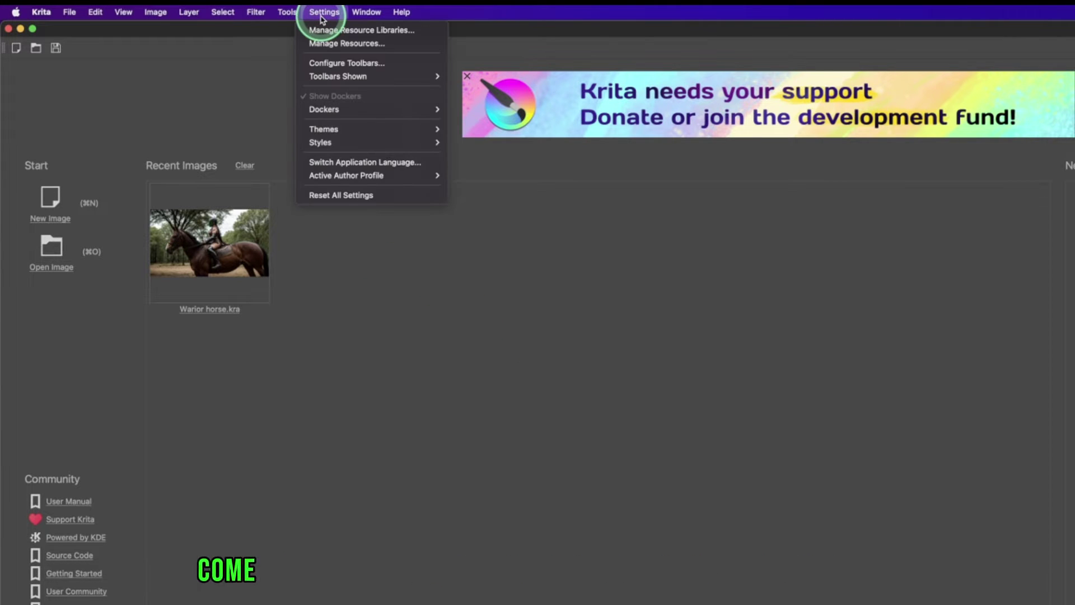
pyautogui.click(333, 45)
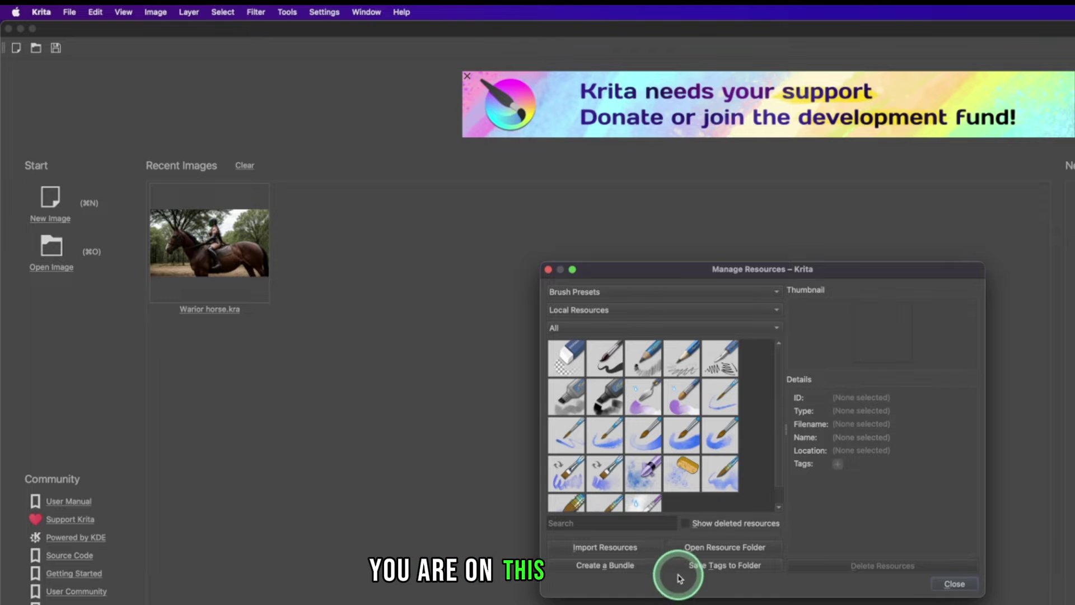
pyautogui.moveTo(677, 268); pyautogui.dragTo(575, 254)
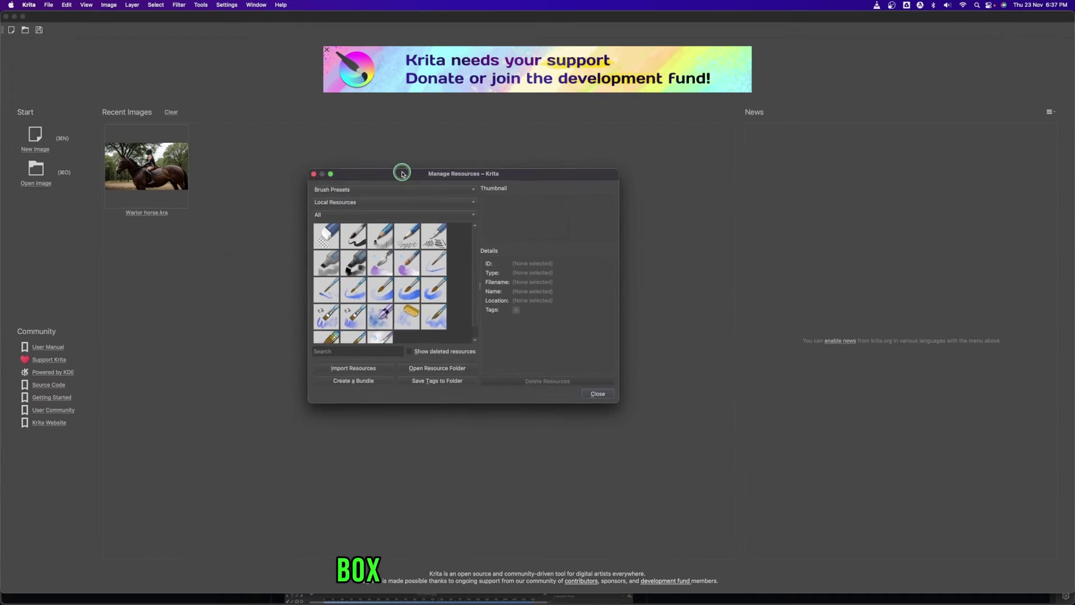
pyautogui.moveTo(402, 173); pyautogui.dragTo(447, 177)
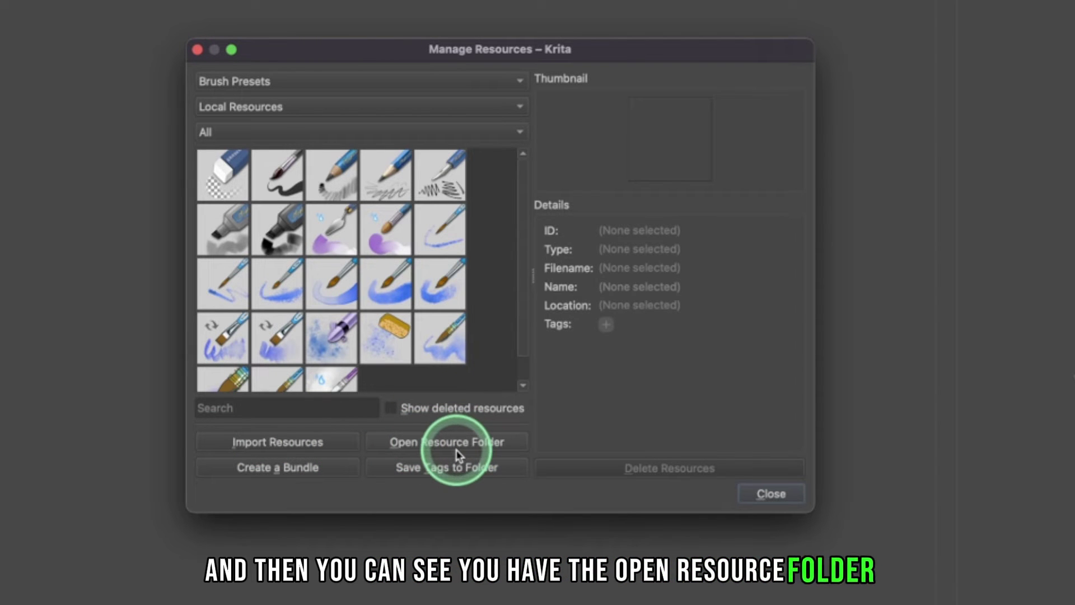
pyautogui.click(439, 445)
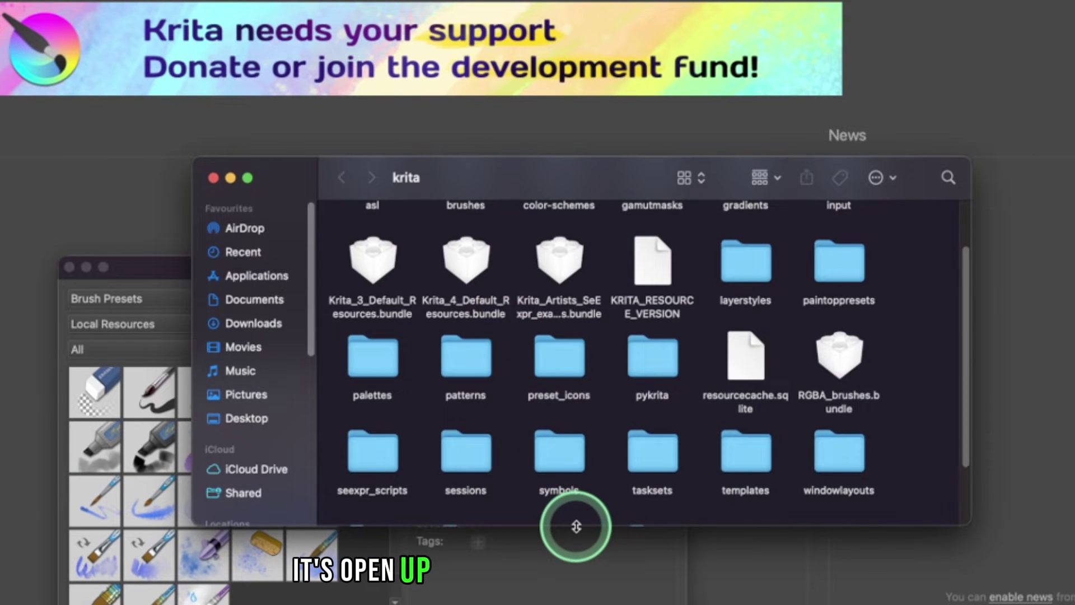
# Enlarge the Finder window, open pykrita, and check the ai_diffusion folder and ai_diffusion.desktop
pyautogui.moveTo(576, 527); pyautogui.dragTo(576, 604)
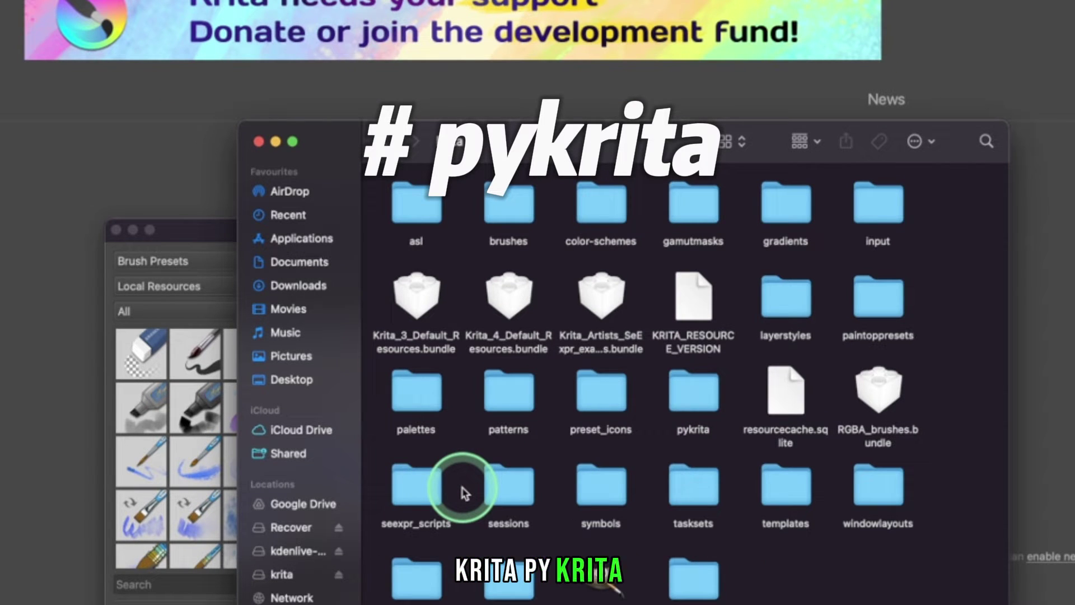
pyautogui.doubleClick(692, 398)
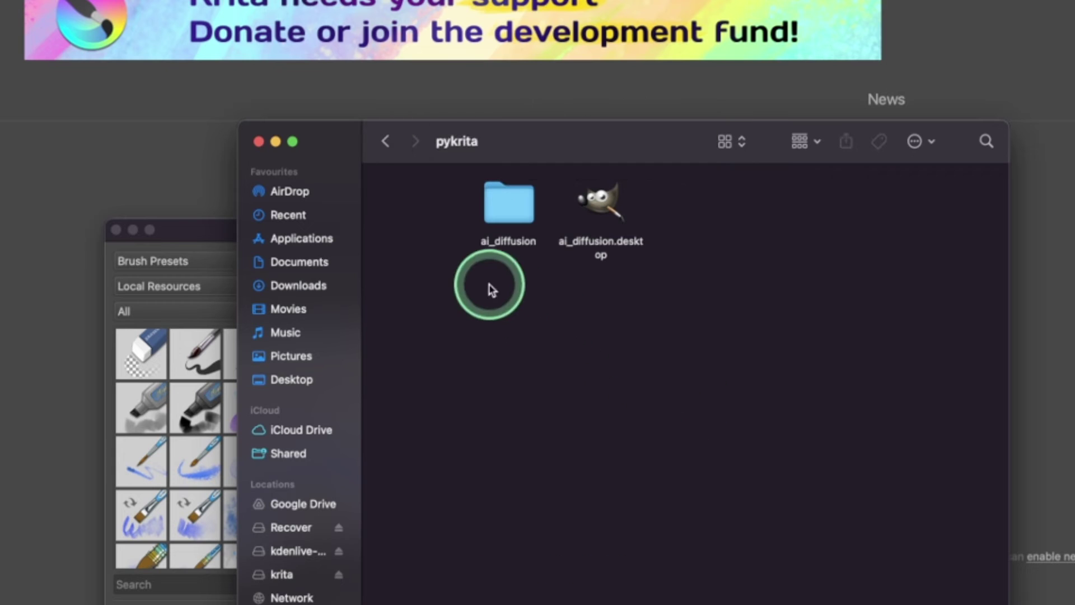
pyautogui.moveTo(489, 289); pyautogui.dragTo(636, 204)
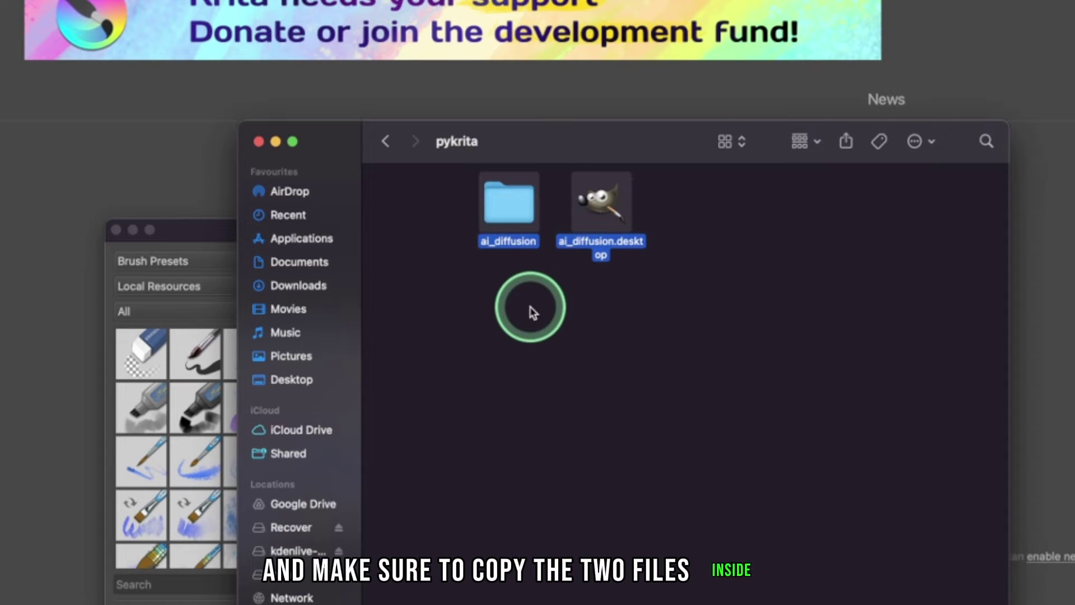
pyautogui.moveTo(460, 301); pyautogui.dragTo(644, 211)
pyautogui.click(512, 240)
pyautogui.click(666, 299)
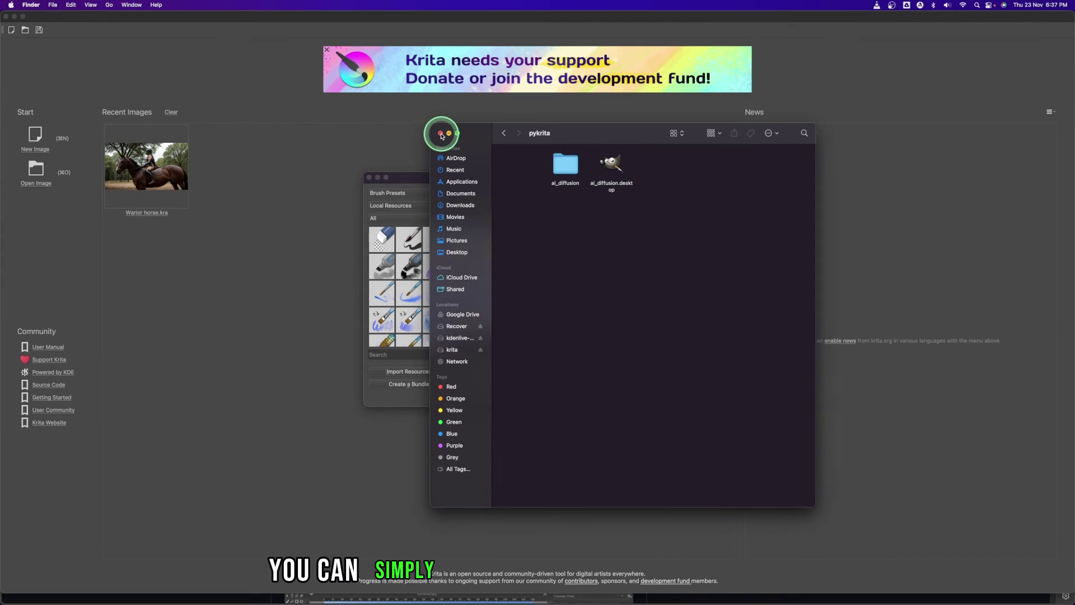
# Close the pykrita and resource windows, then open Krita > Preferences
pyautogui.click(441, 133)
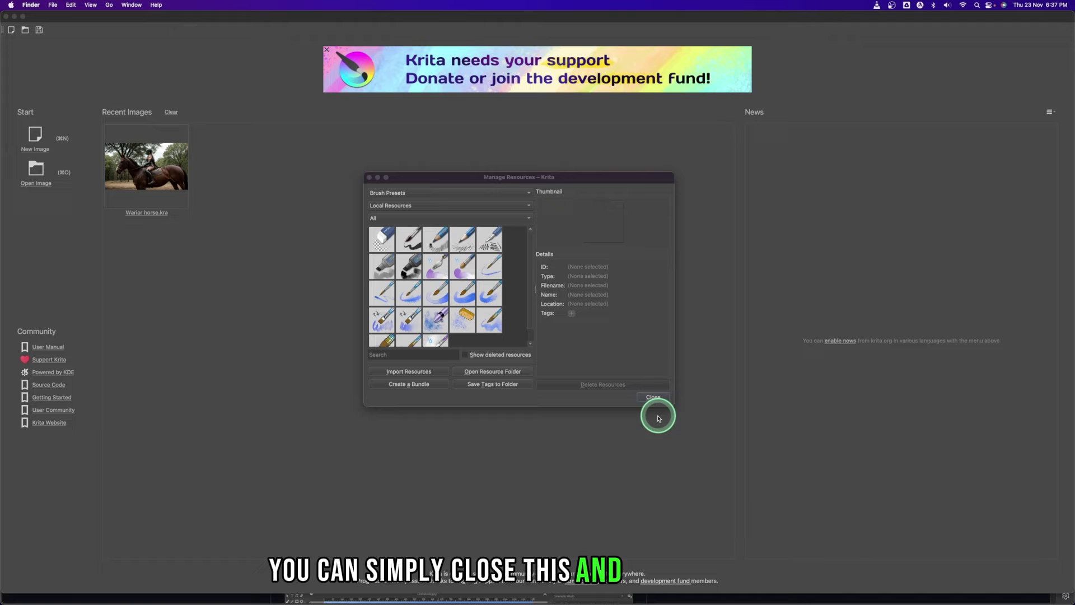
pyautogui.click(654, 397)
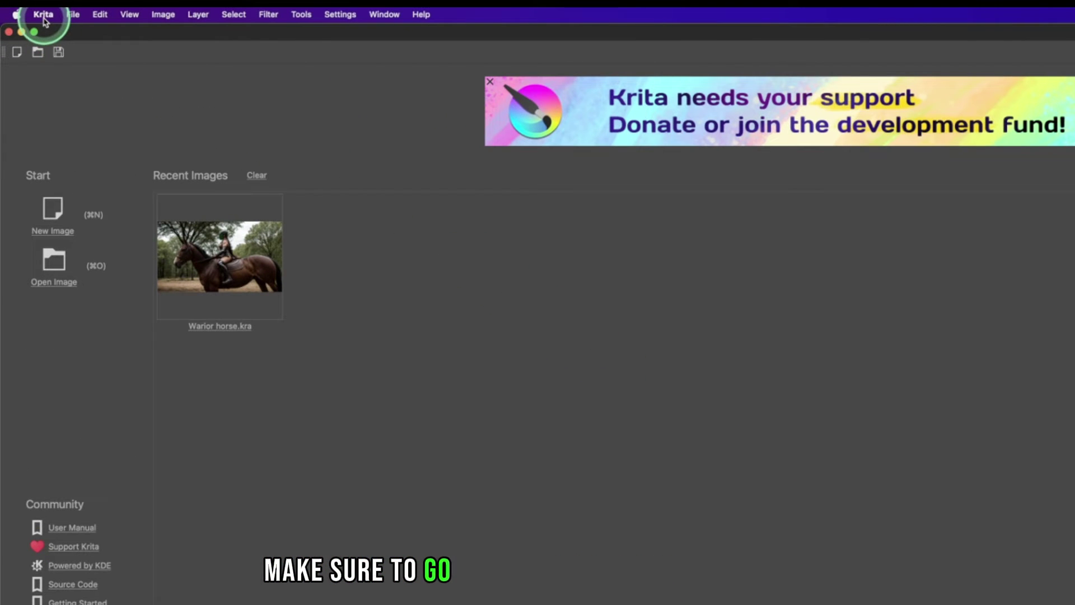
pyautogui.click(43, 15)
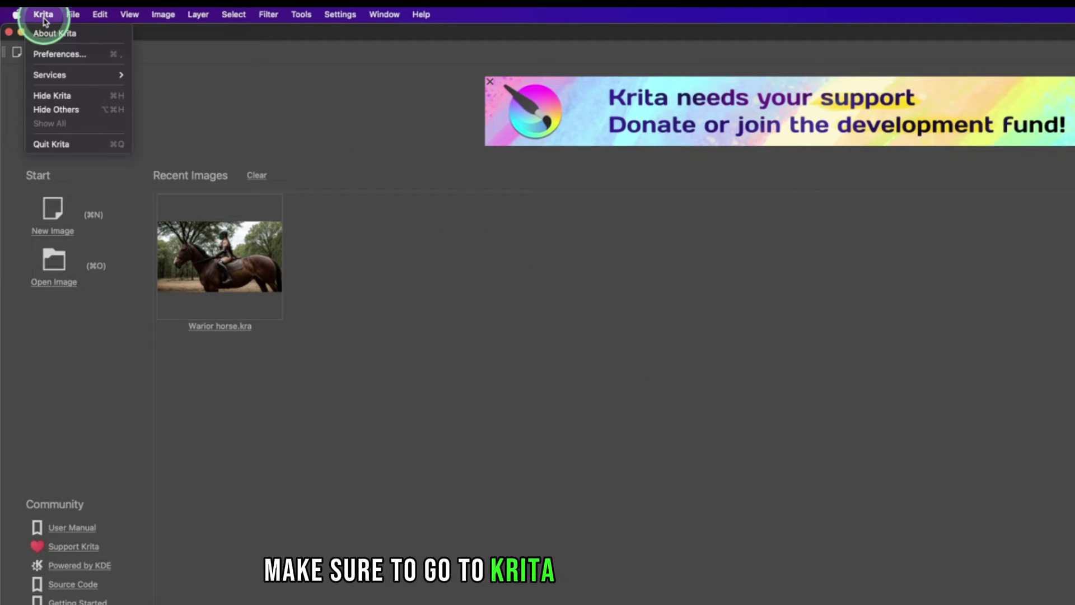
pyautogui.click(56, 54)
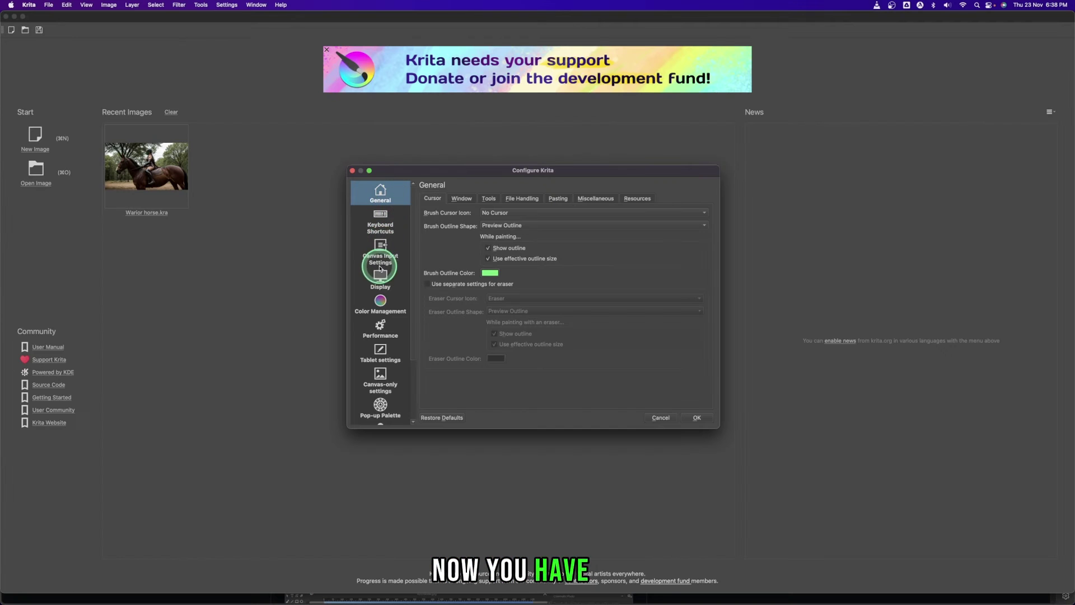
pyautogui.scroll(-3, 378, 267)
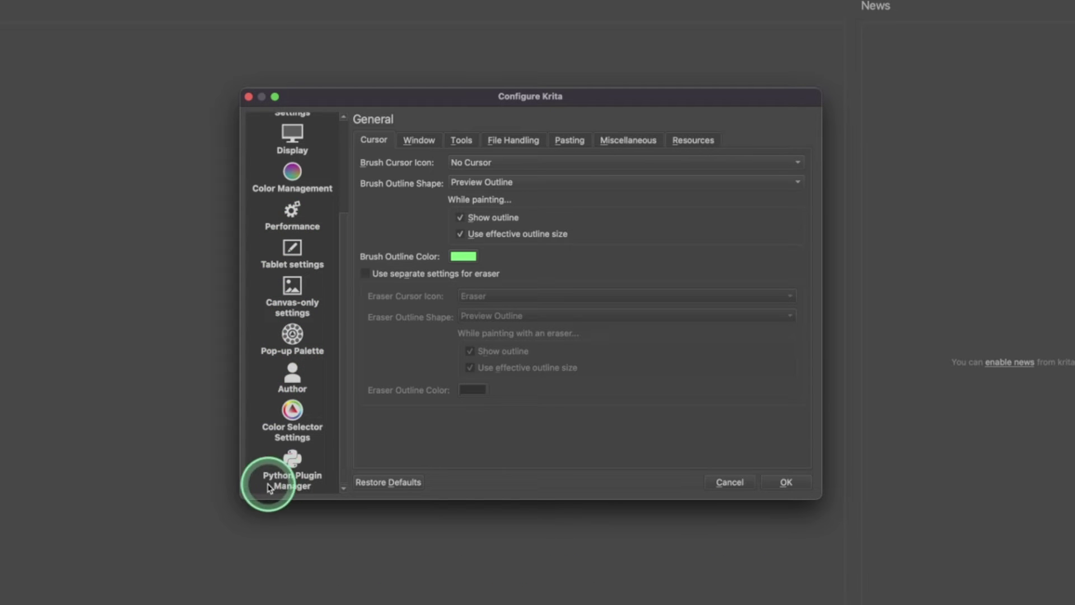
# In Python Plugin Manager, leave AI Image Diffusion ticked and confirm with OK
pyautogui.click(293, 468)
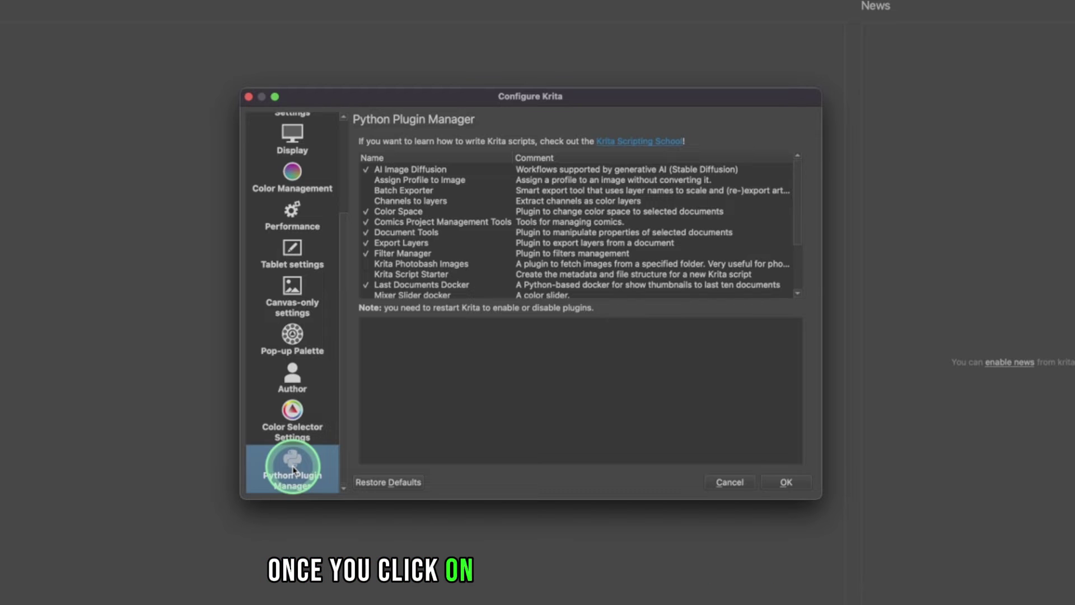
pyautogui.click(365, 169)
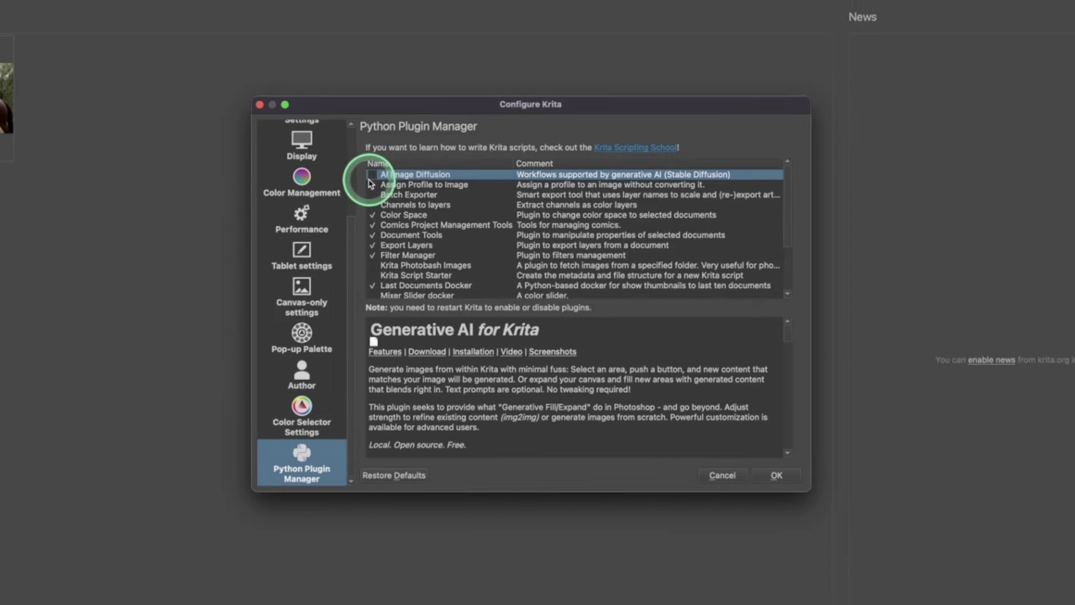
pyautogui.click(386, 221)
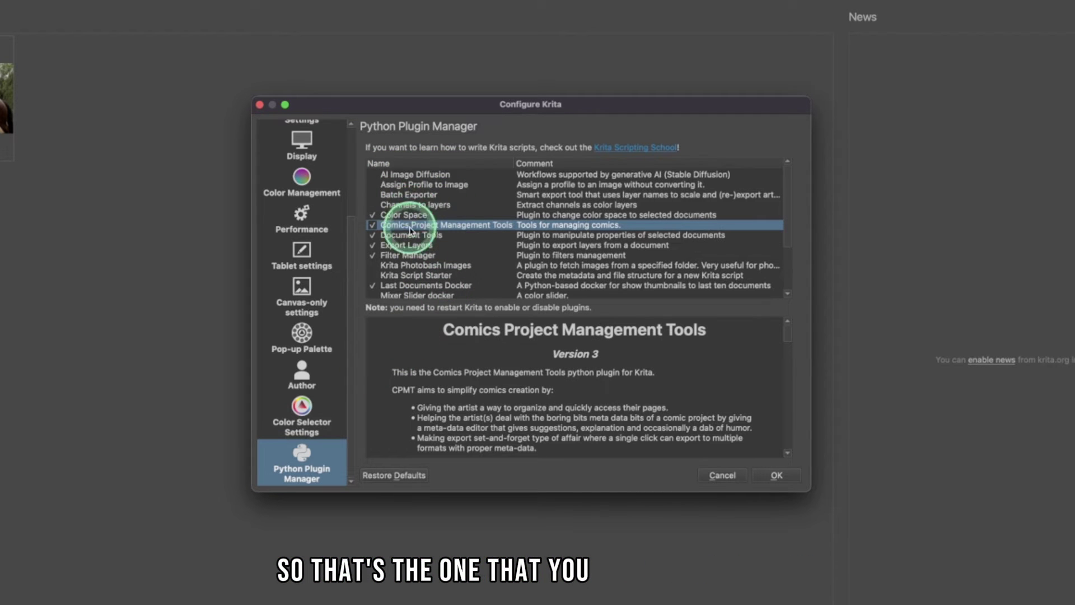
pyautogui.click(372, 174)
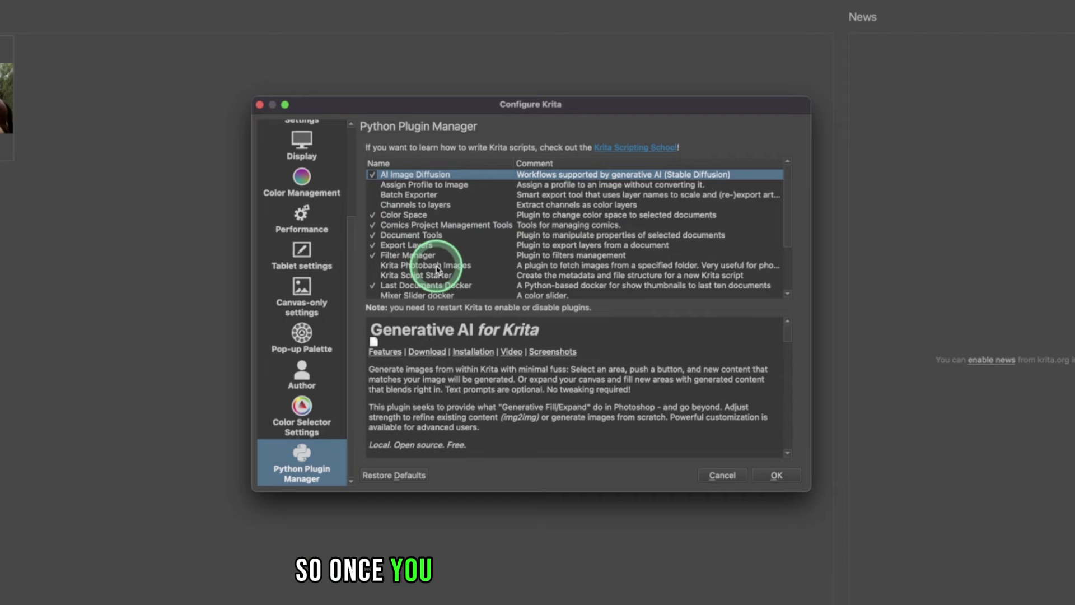
pyautogui.click(777, 475)
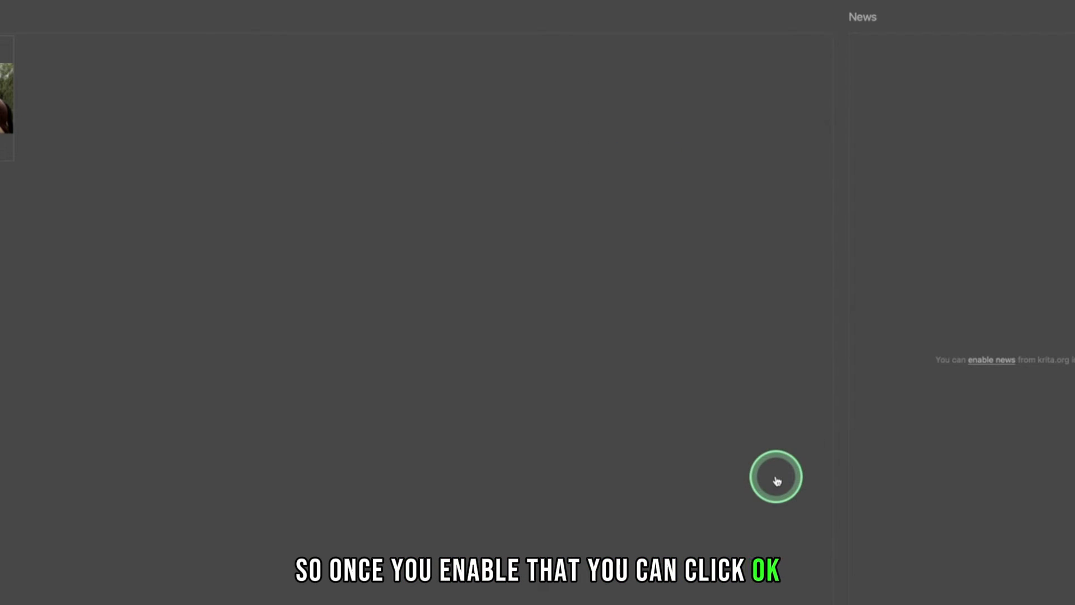
pyautogui.click(225, 5)
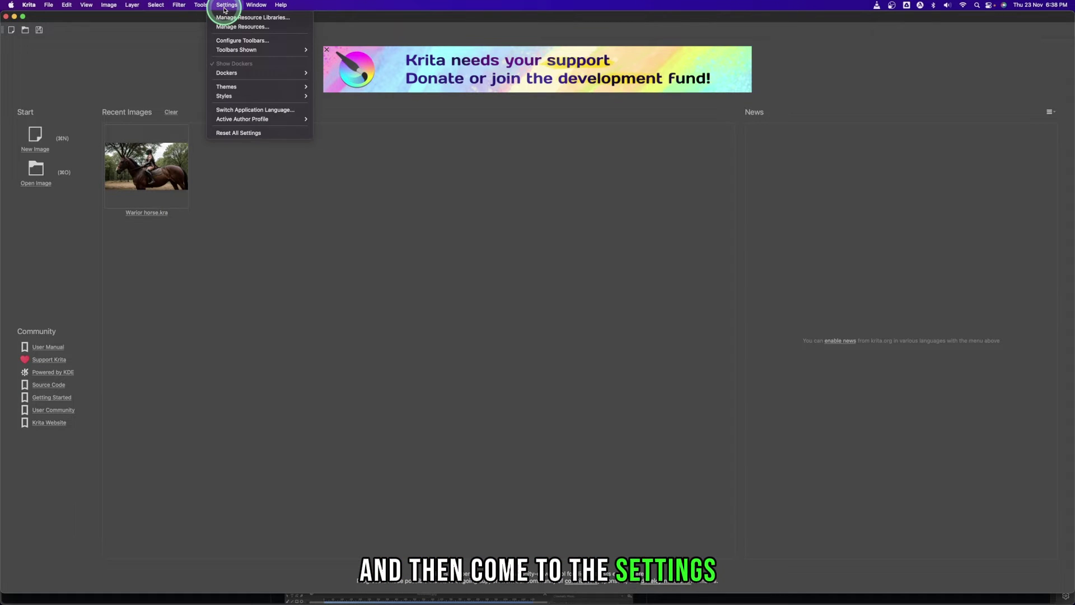
pyautogui.moveTo(230, 78)
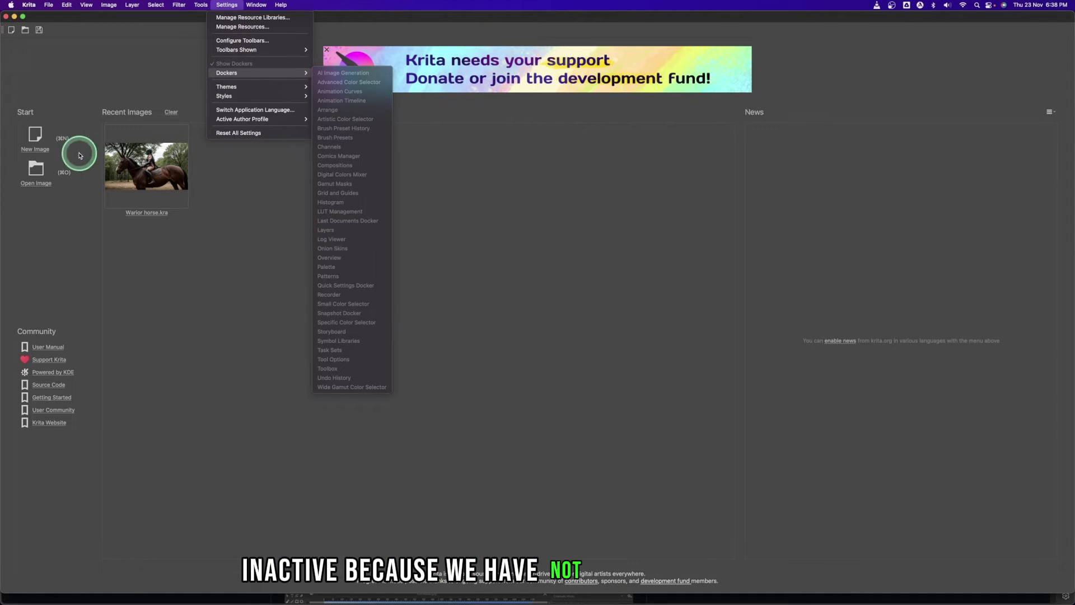
pyautogui.click(210, 220)
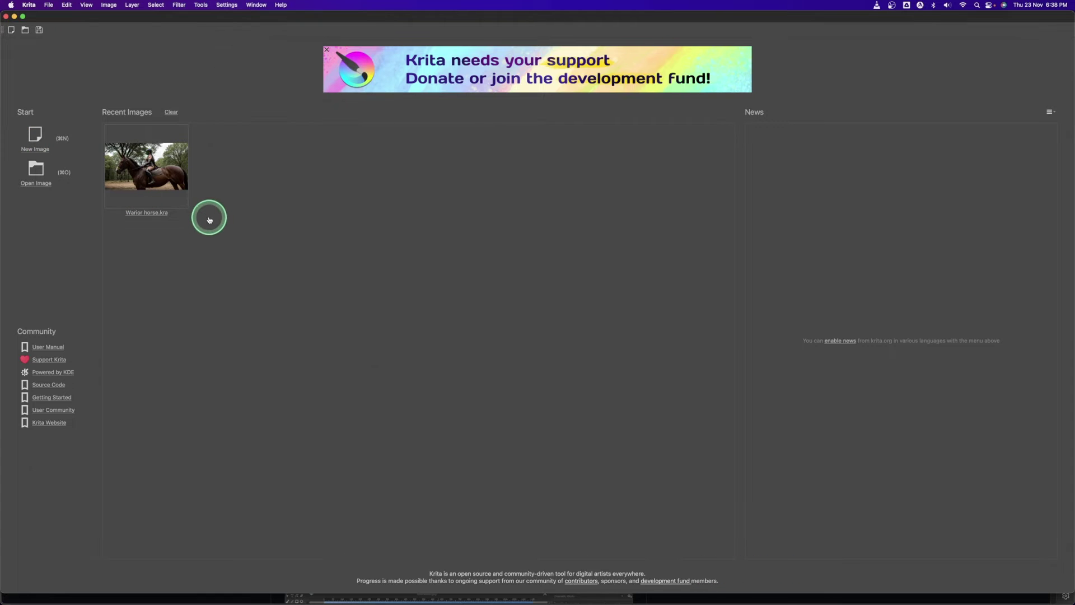
# Create a new 1920 × 1080 px image from the New Image dialog
pyautogui.click(37, 134)
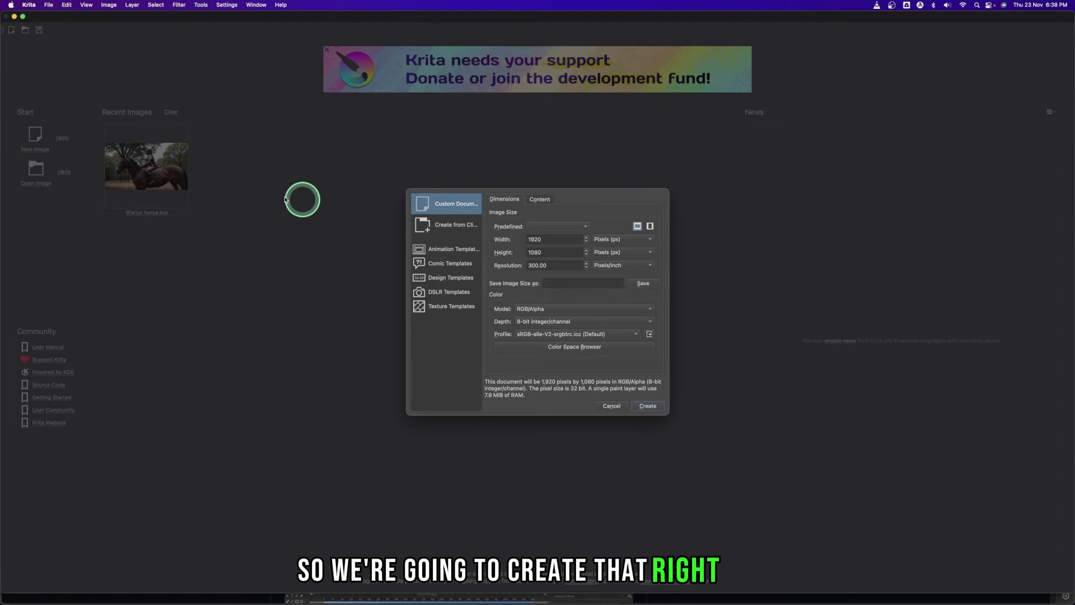
pyautogui.click(533, 239)
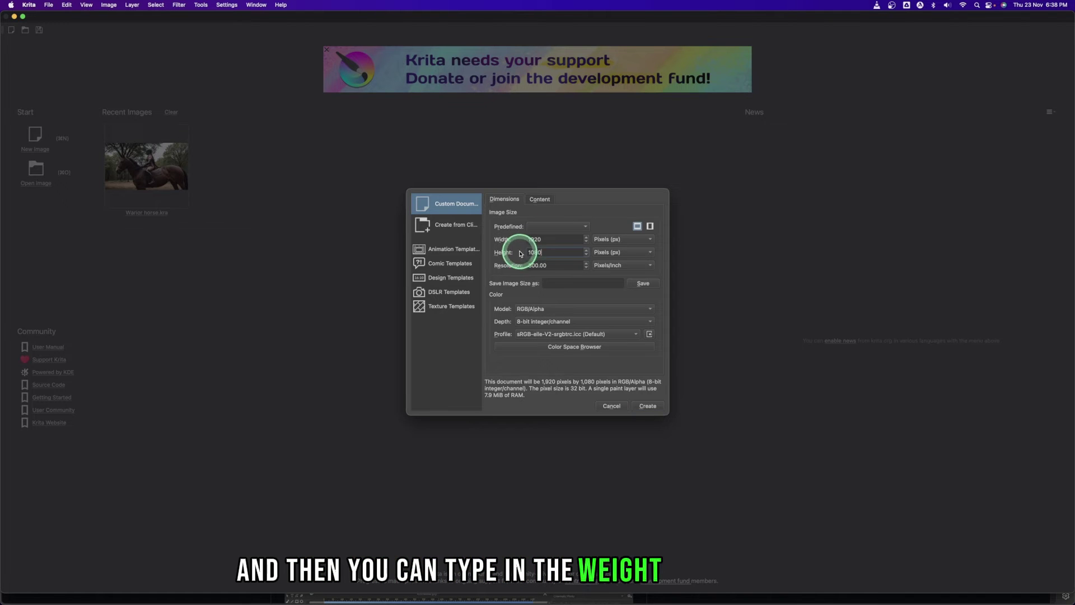
pyautogui.click(548, 252)
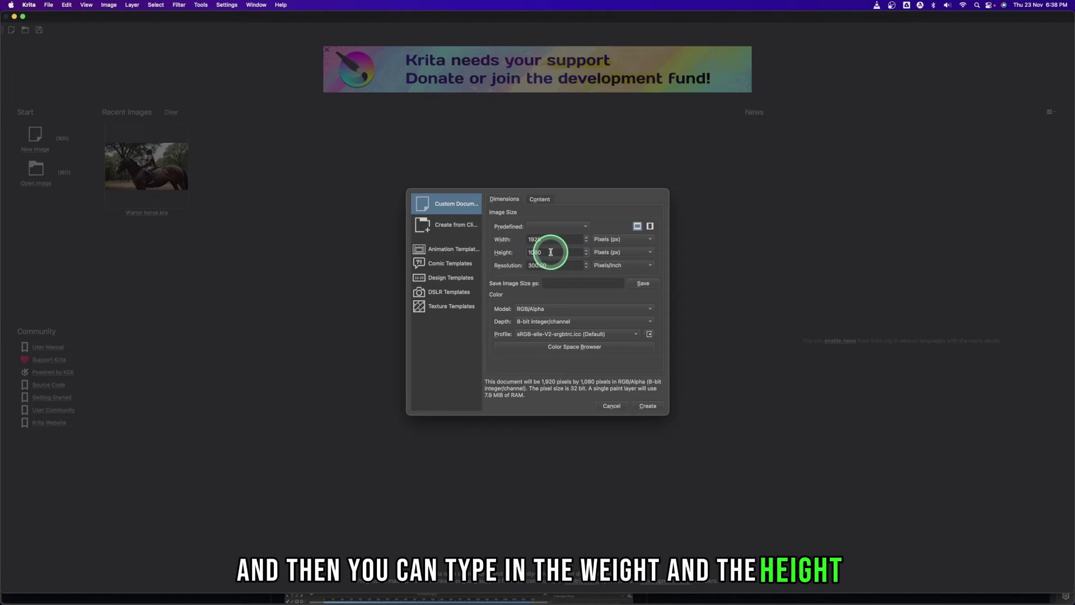
pyautogui.click(646, 406)
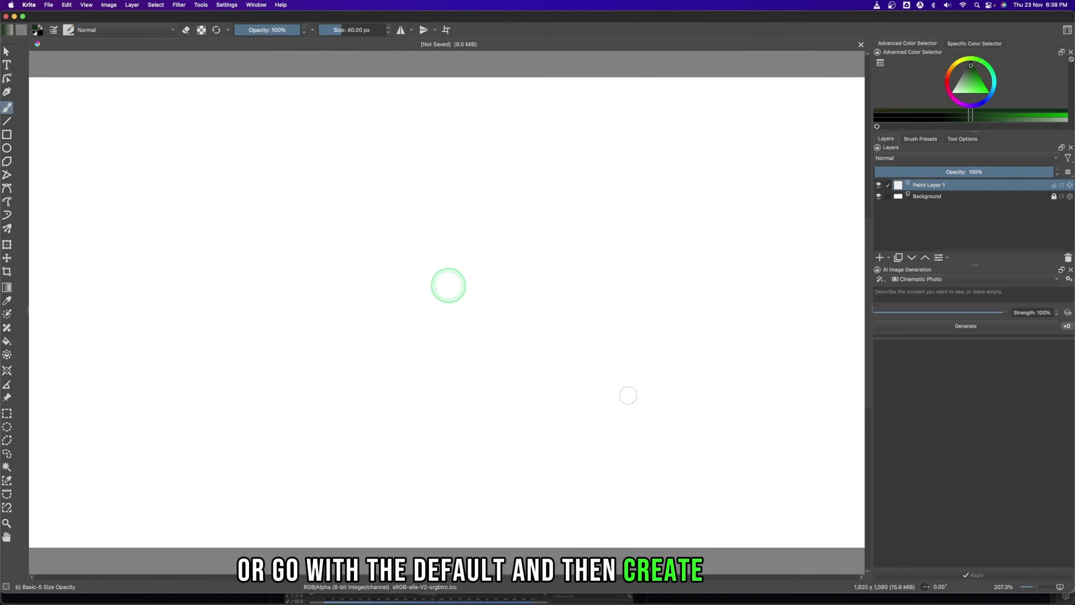
pyautogui.scroll(-5, 448, 286)
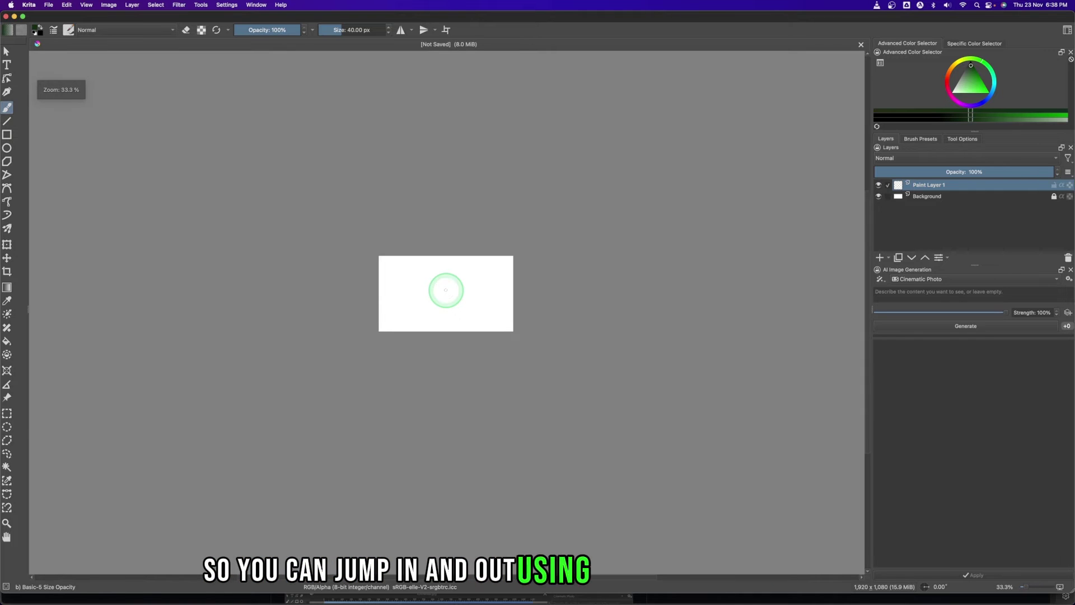
pyautogui.scroll(4, 446, 290)
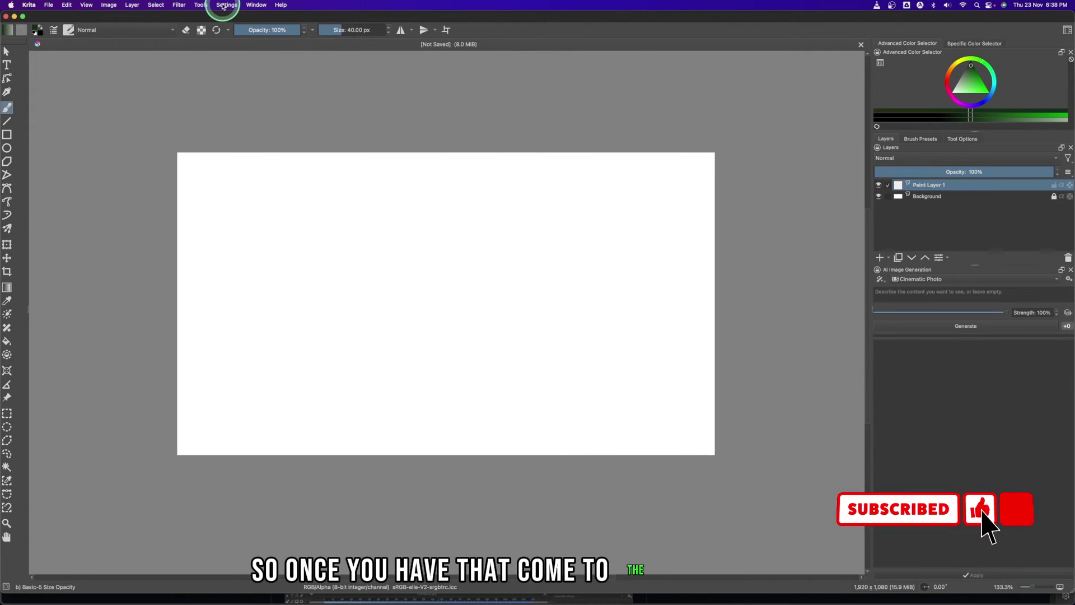
pyautogui.click(223, 6)
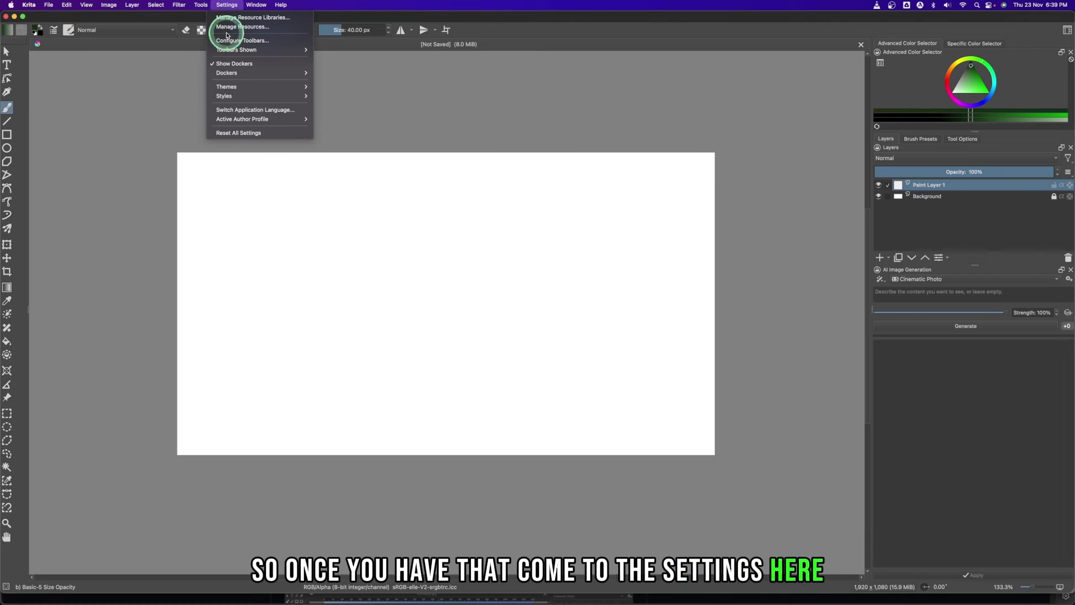
pyautogui.click(235, 74)
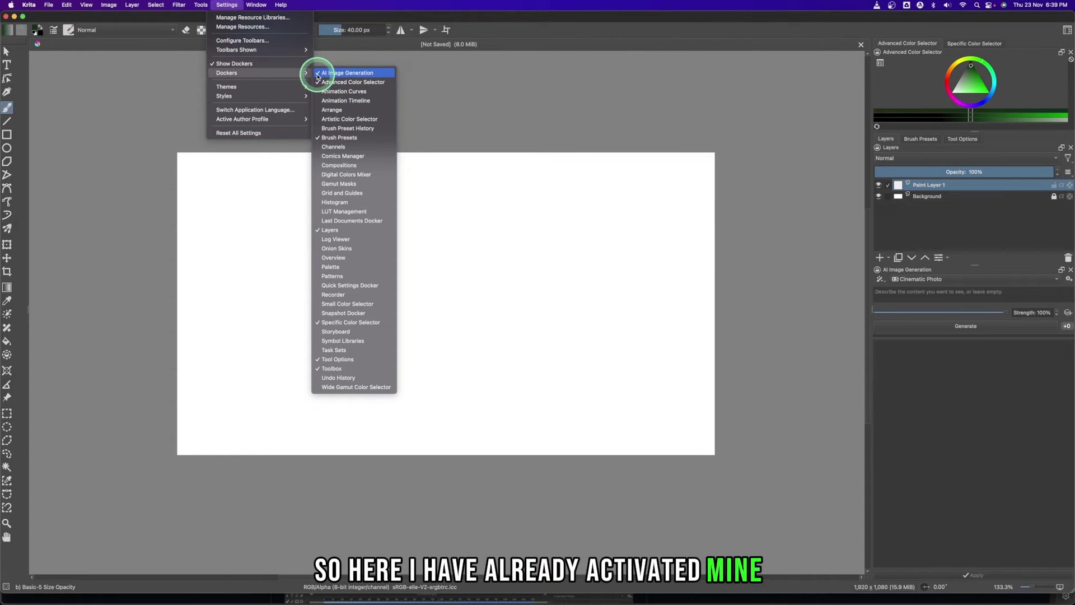
pyautogui.click(318, 74)
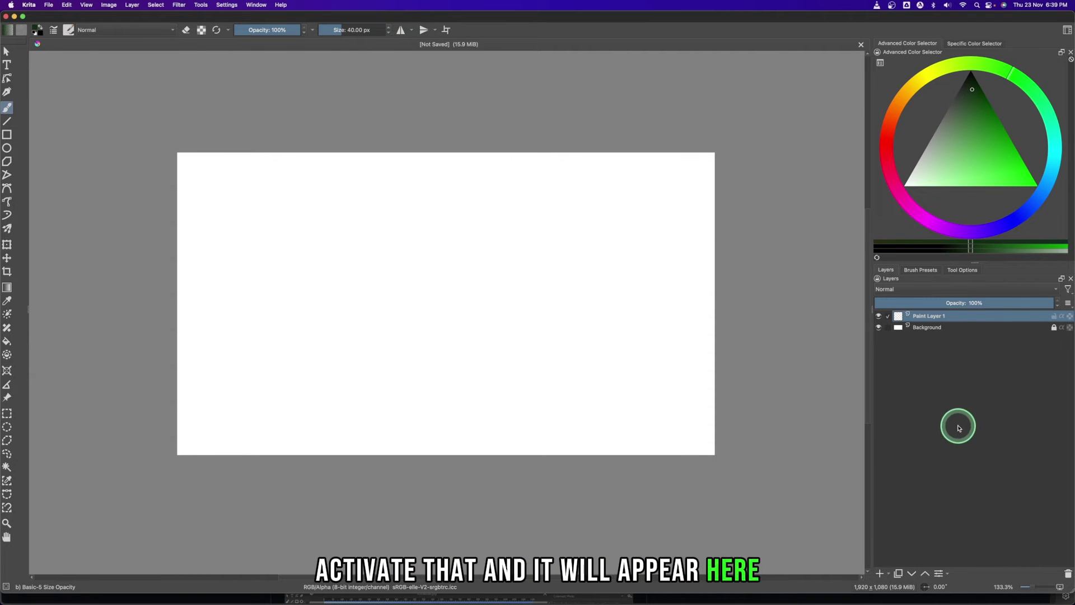
pyautogui.click(224, 6)
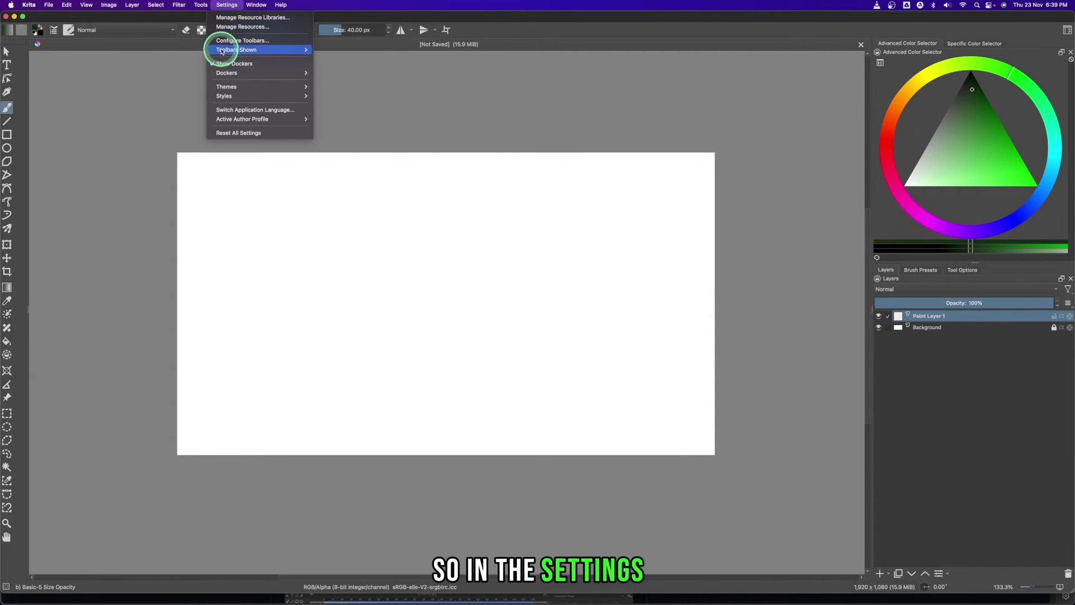
pyautogui.moveTo(231, 74)
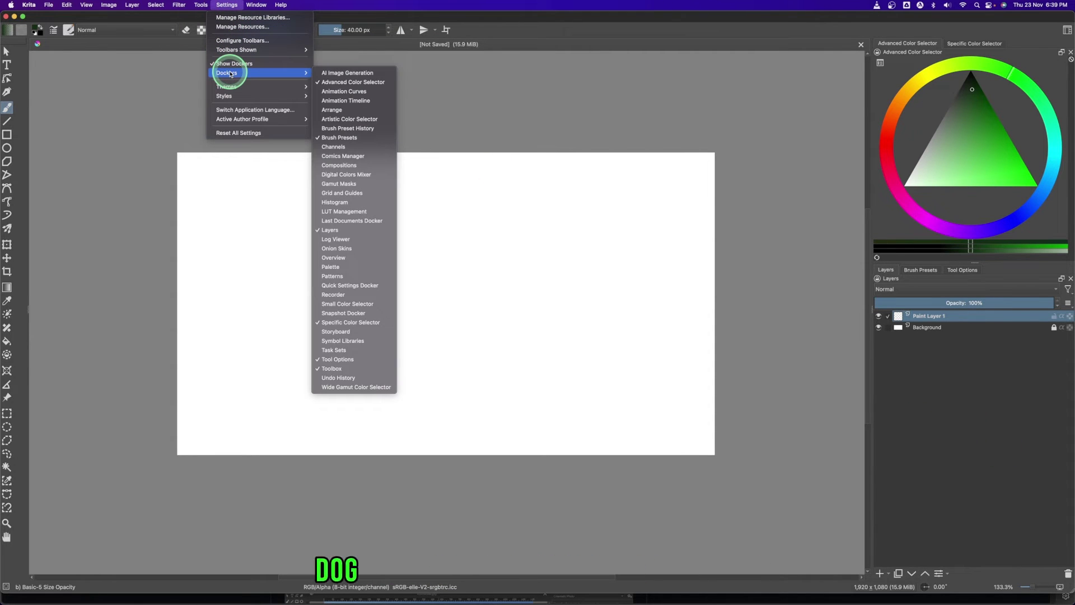
pyautogui.click(340, 73)
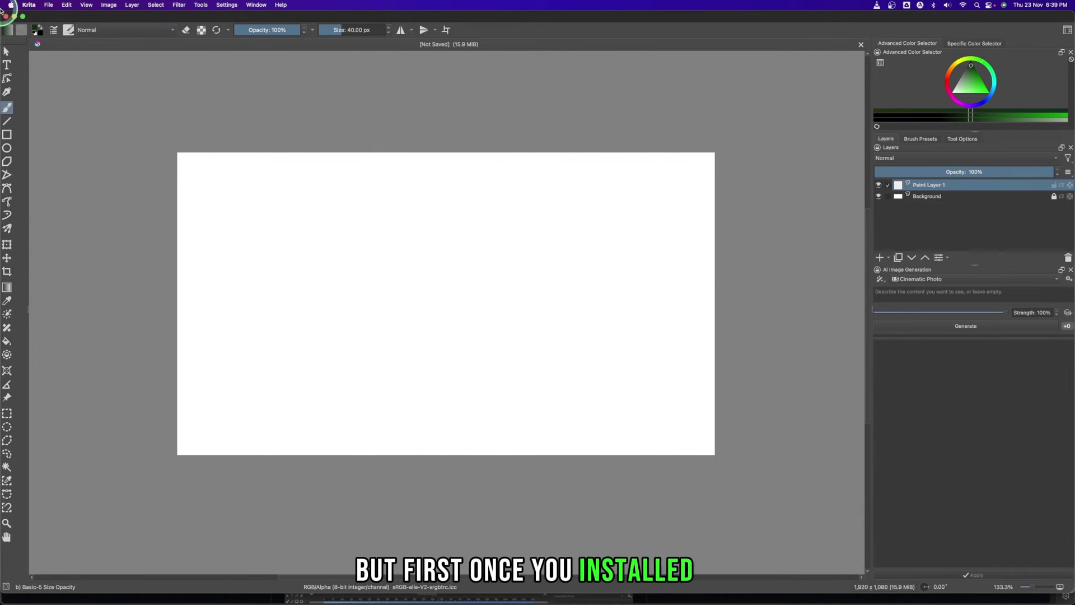
# Open and close Preferences, then verify AI Image Generation is ticked under Settings > Dockers
pyautogui.click(29, 4)
pyautogui.click(35, 31)
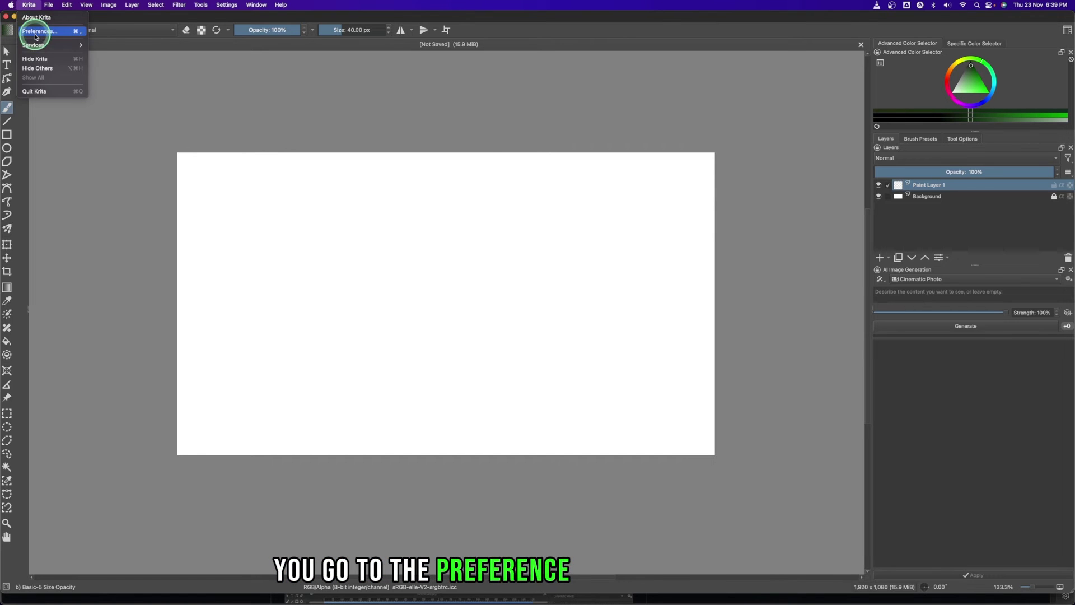
pyautogui.click(355, 173)
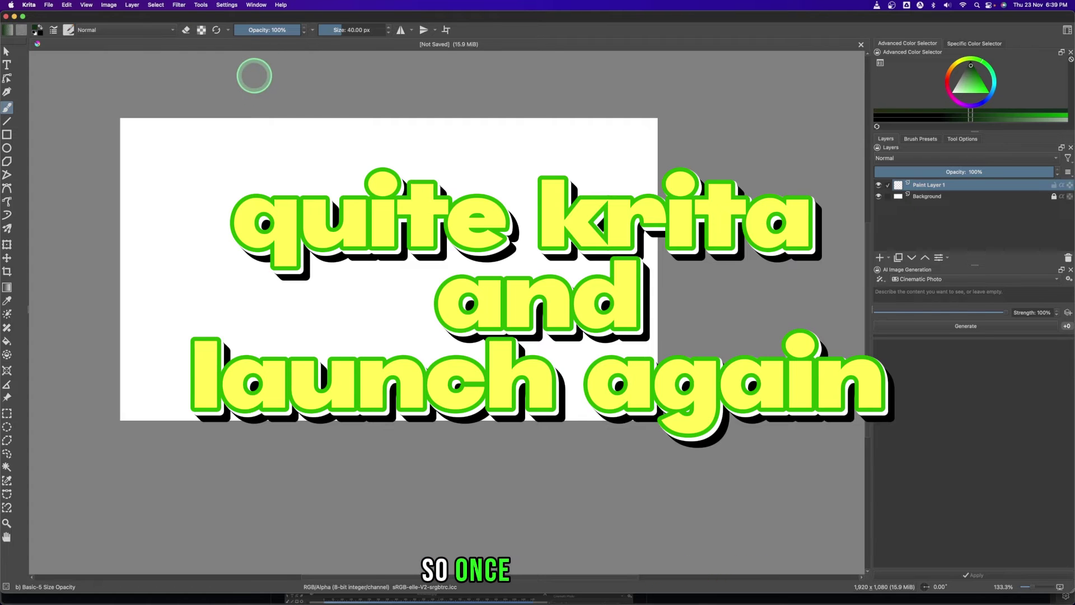
pyautogui.click(226, 5)
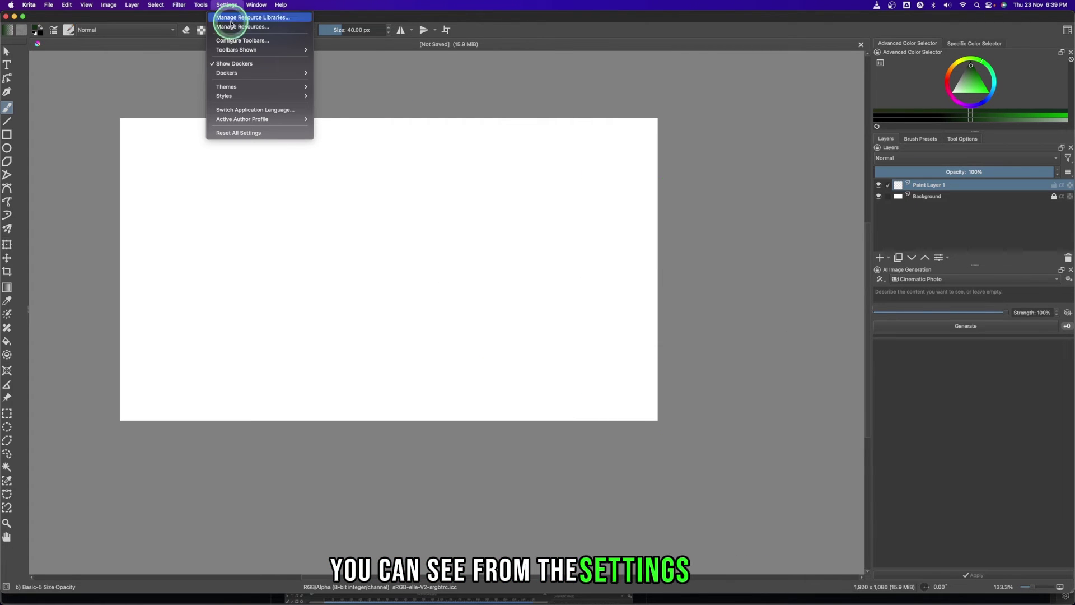
pyautogui.moveTo(233, 77)
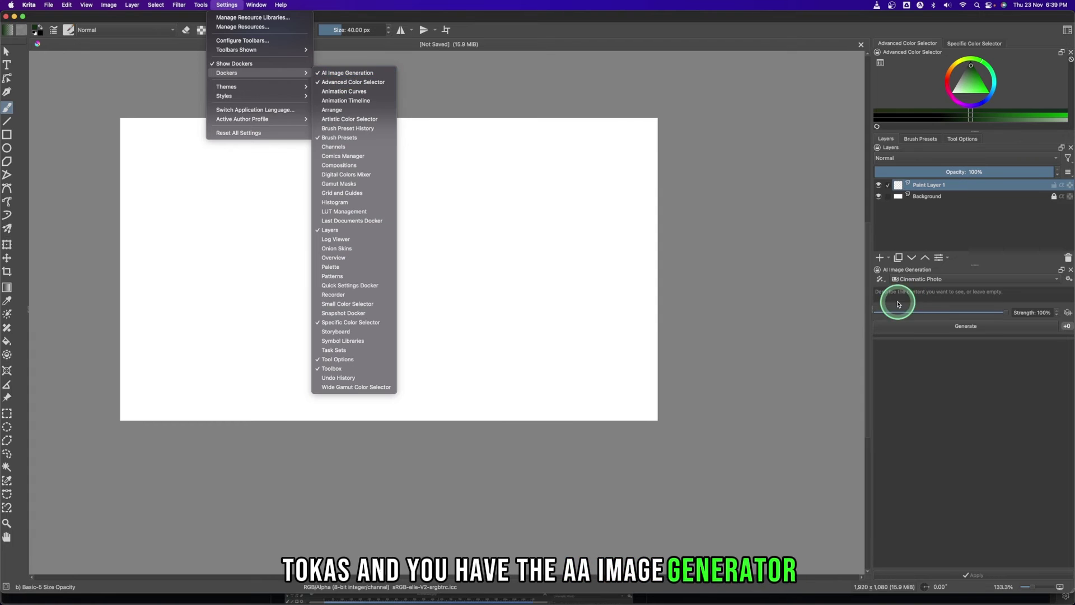
pyautogui.click(916, 296)
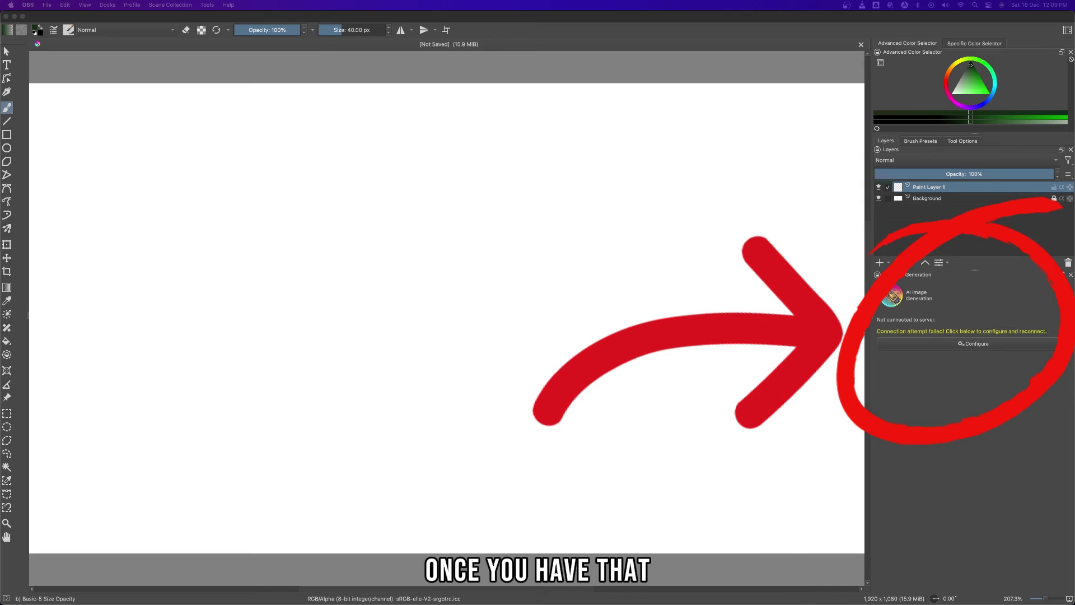
# In the AI server configuration, tick ControlNet Depth (XL) and four more ControlNet extensions, then Install
pyautogui.click(974, 344)
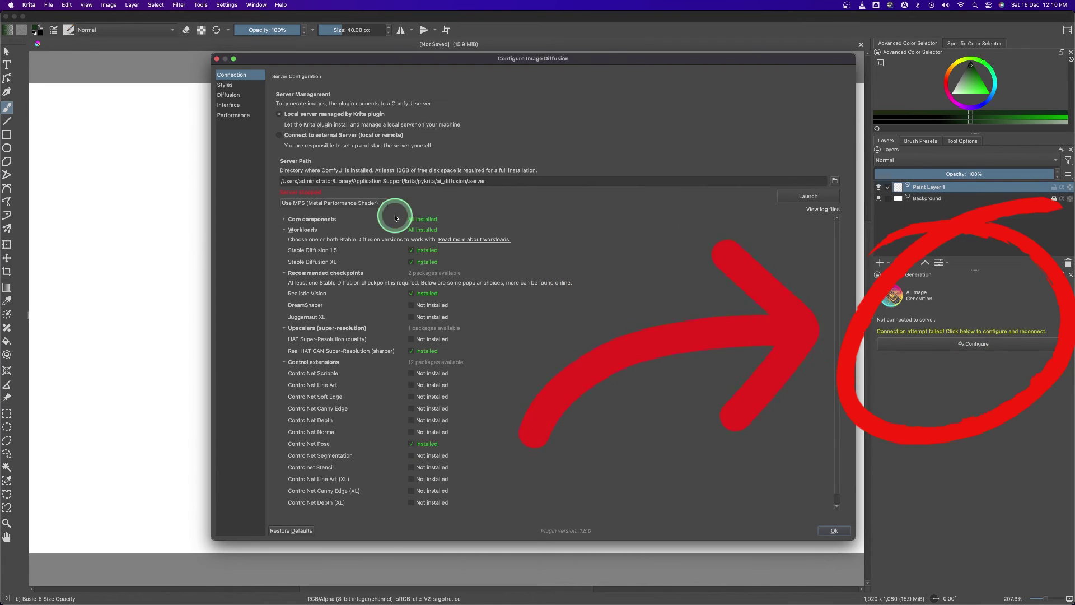
pyautogui.scroll(-1, 436, 434)
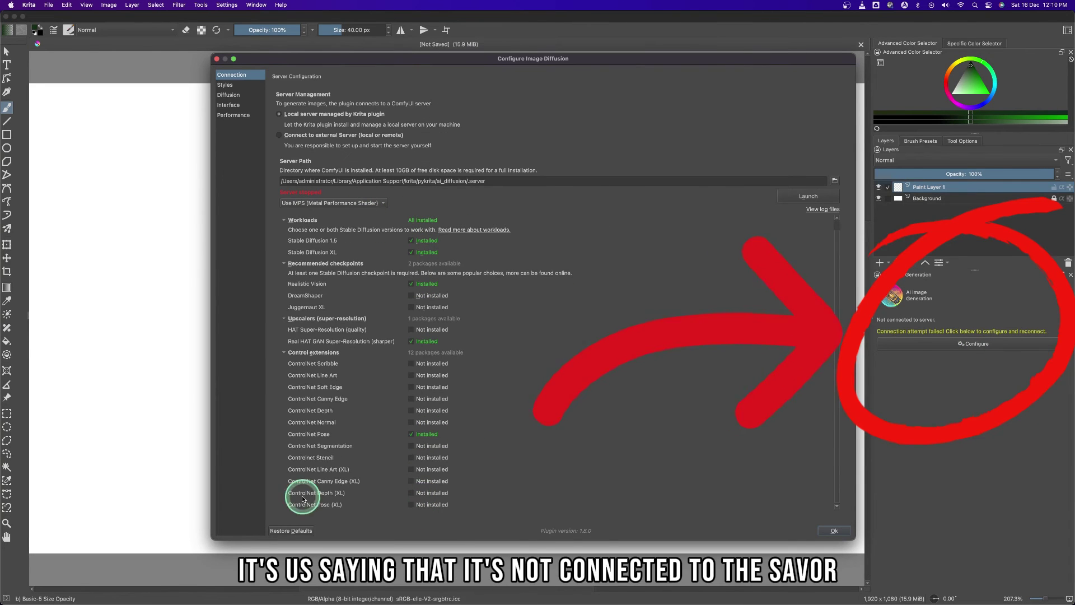
pyautogui.click(411, 493)
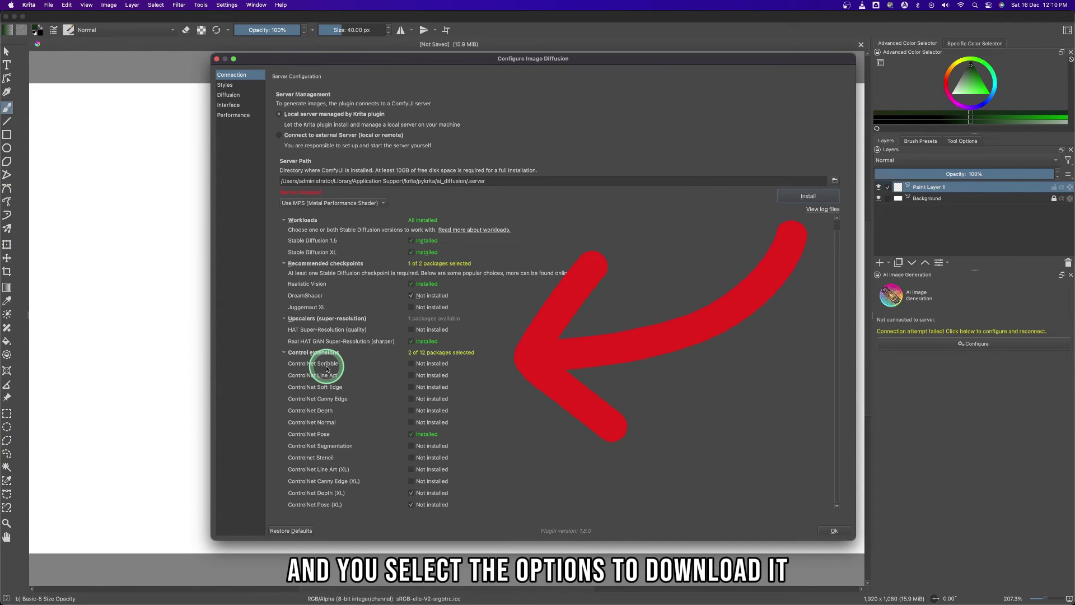
pyautogui.click(411, 387)
pyautogui.click(411, 398)
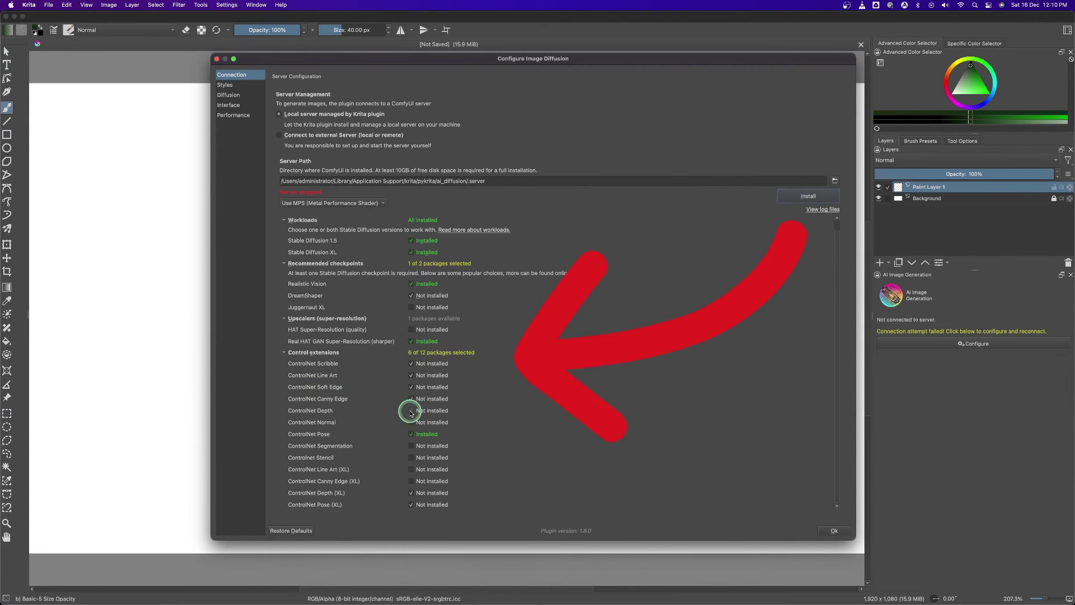
pyautogui.click(411, 410)
pyautogui.click(411, 422)
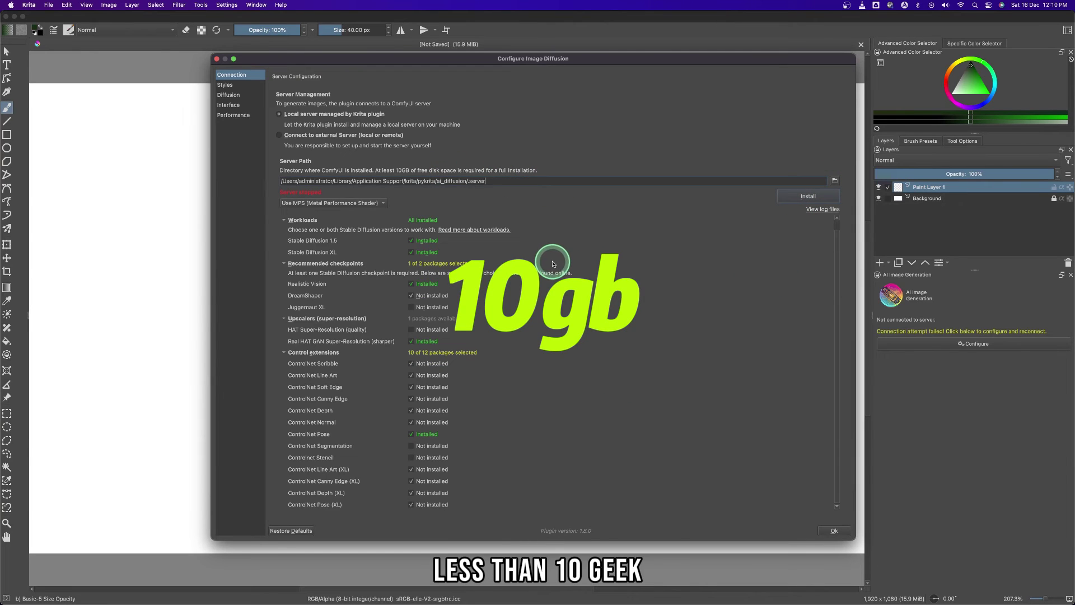
pyautogui.click(808, 196)
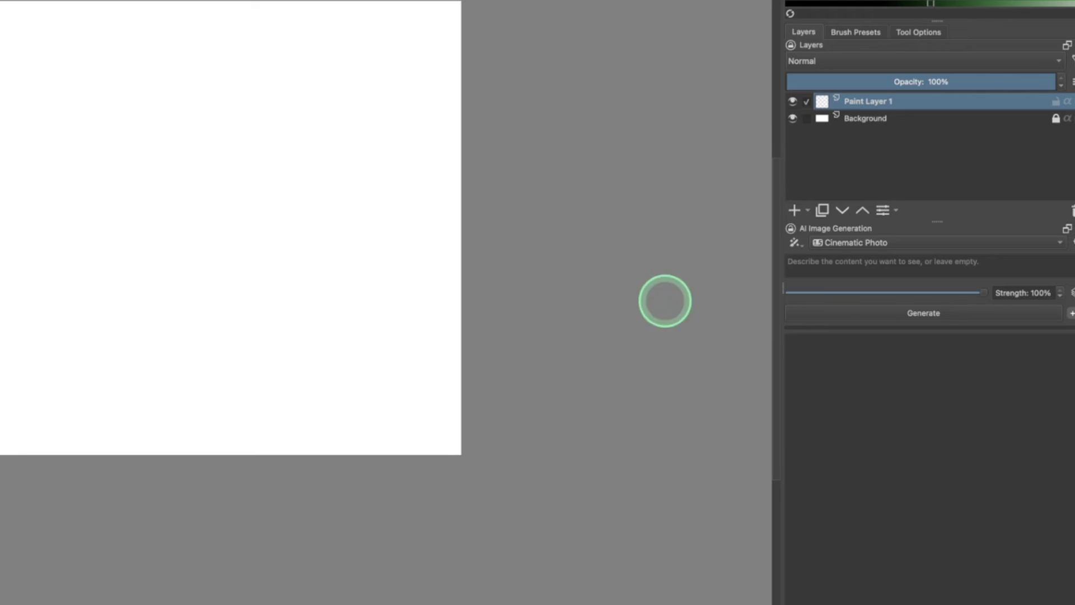
# Change the AI generation style from Cinematic Photo to Digital Artwork
pyautogui.click(852, 245)
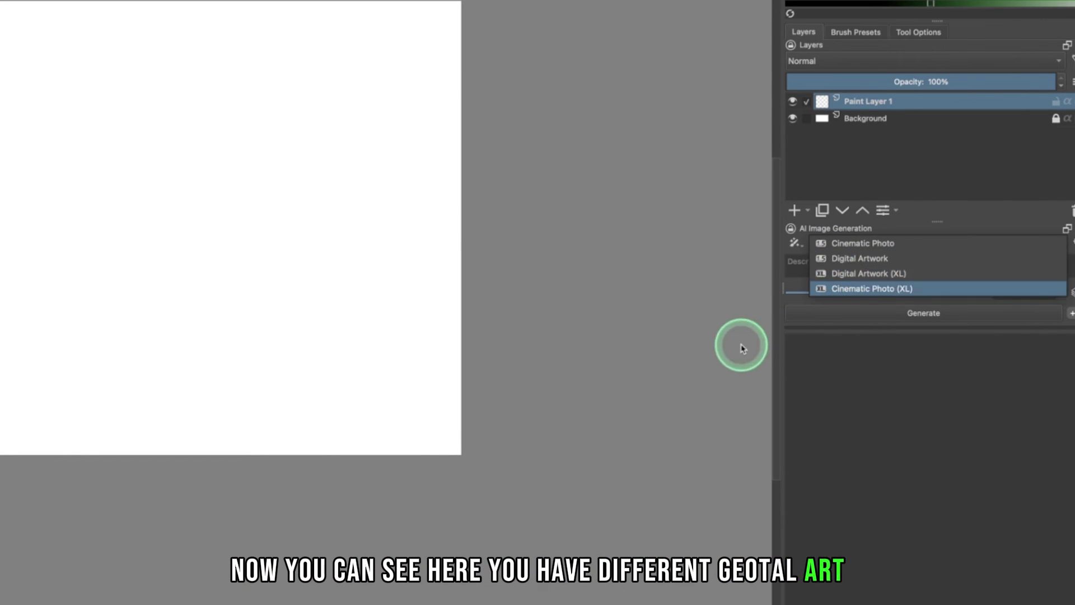
pyautogui.click(738, 350)
pyautogui.click(850, 242)
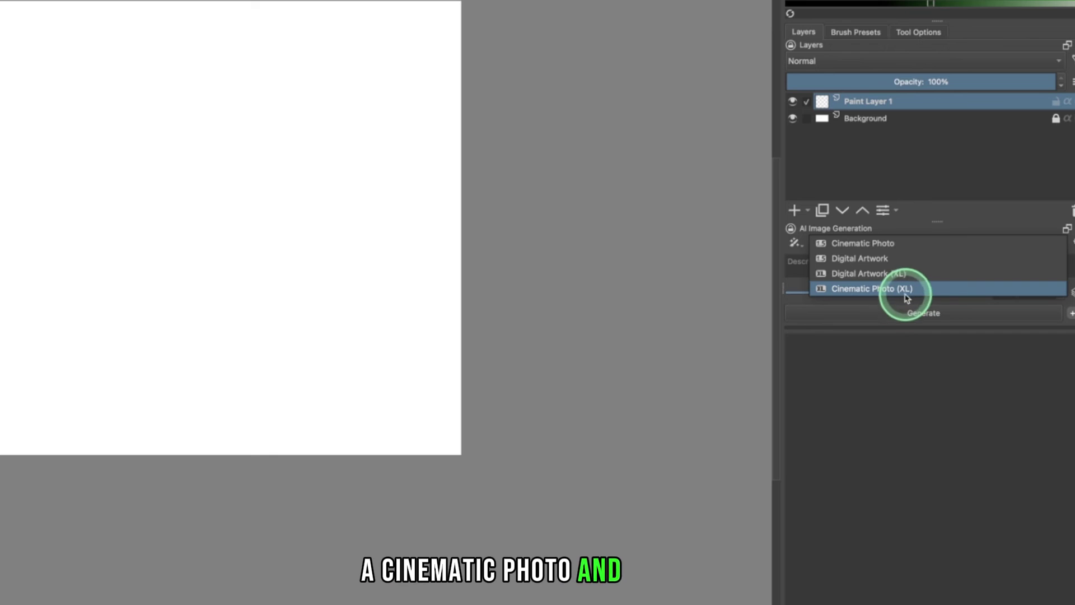
pyautogui.click(885, 406)
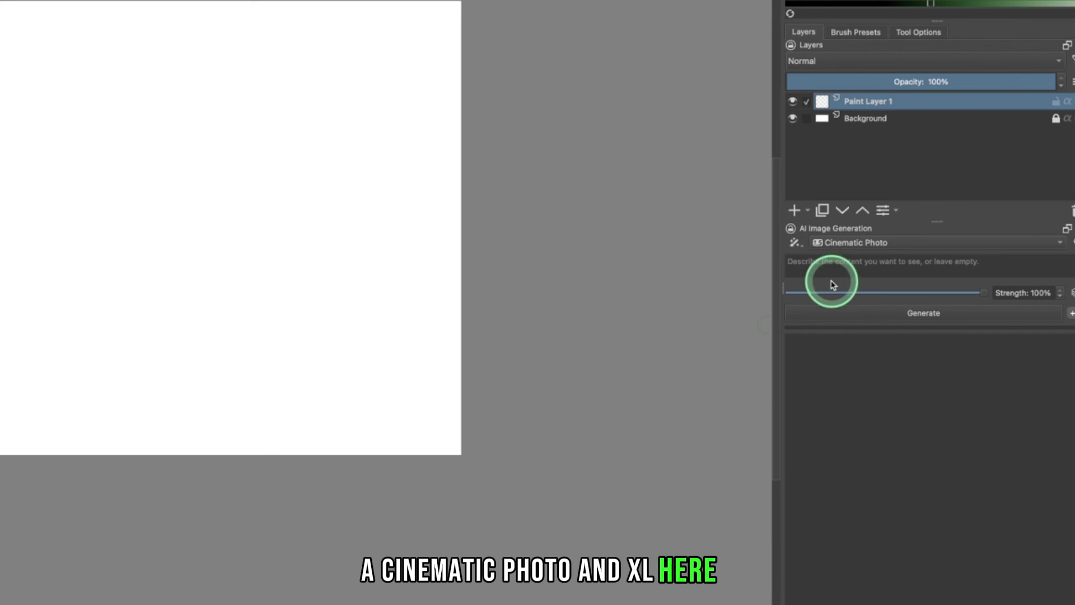
pyautogui.click(845, 245)
pyautogui.click(861, 260)
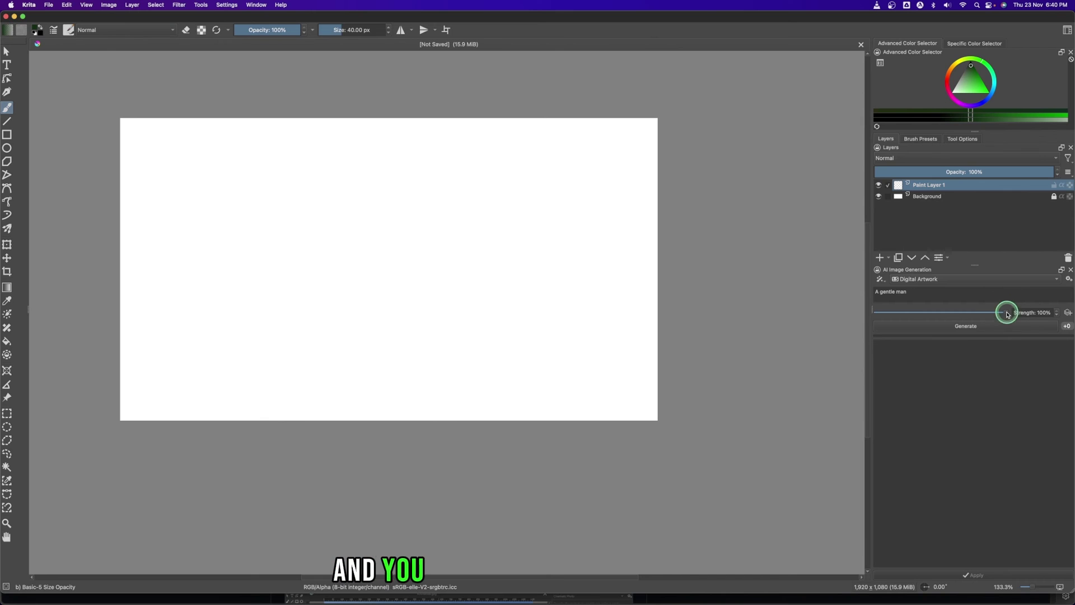
# Keep strength at 100% and add an Image control layer from Paint Layer 1
pyautogui.moveTo(987, 291); pyautogui.dragTo(875, 294)
pyautogui.moveTo(933, 313); pyautogui.dragTo(1014, 319)
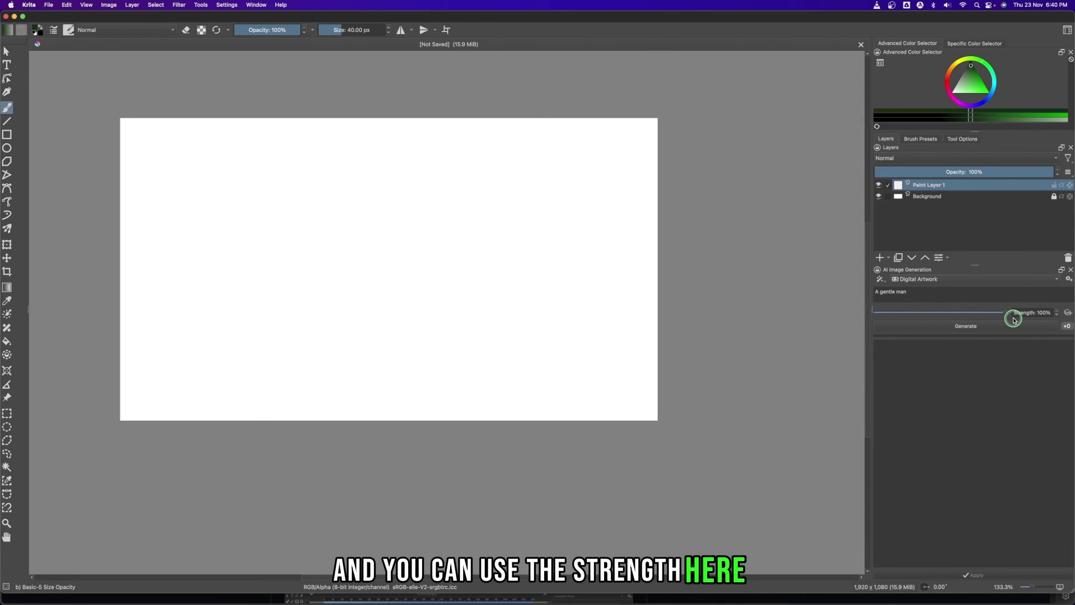
pyautogui.click(1067, 312)
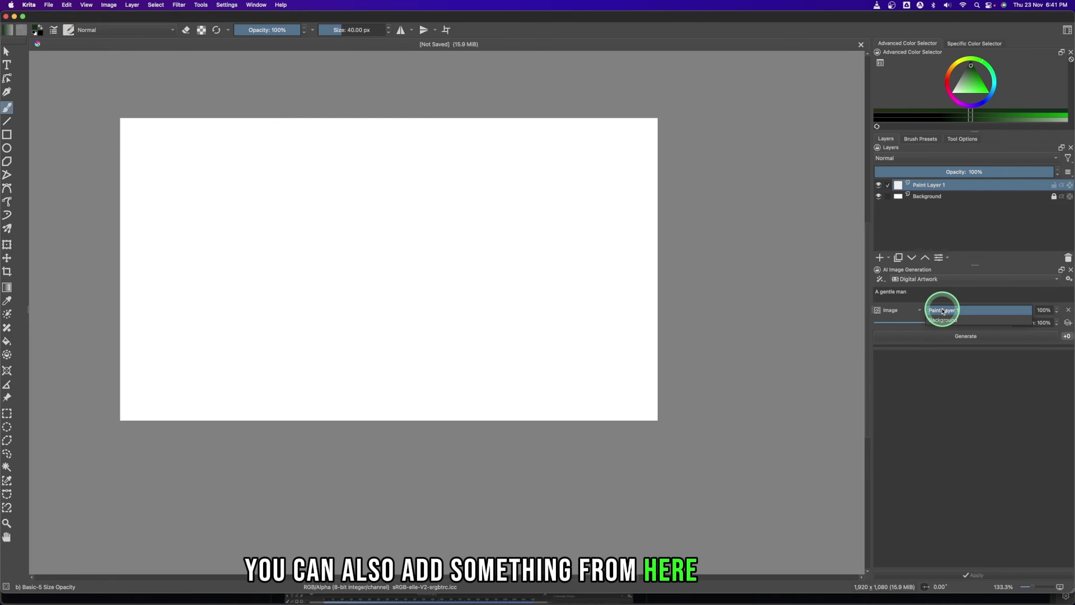
pyautogui.click(943, 312)
pyautogui.click(914, 314)
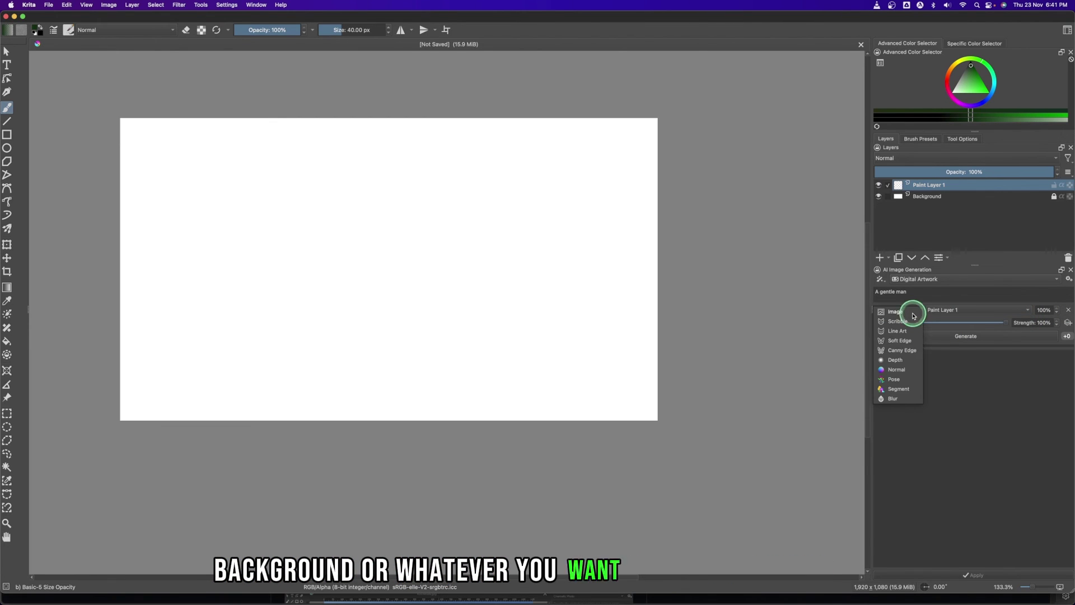
pyautogui.click(979, 391)
pyautogui.click(889, 313)
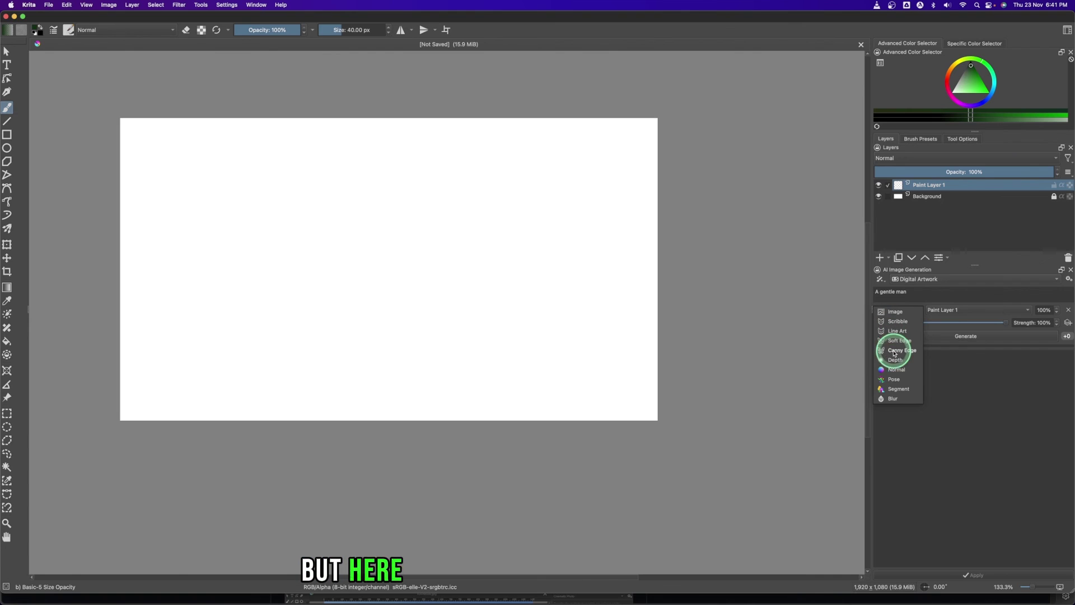
pyautogui.click(977, 405)
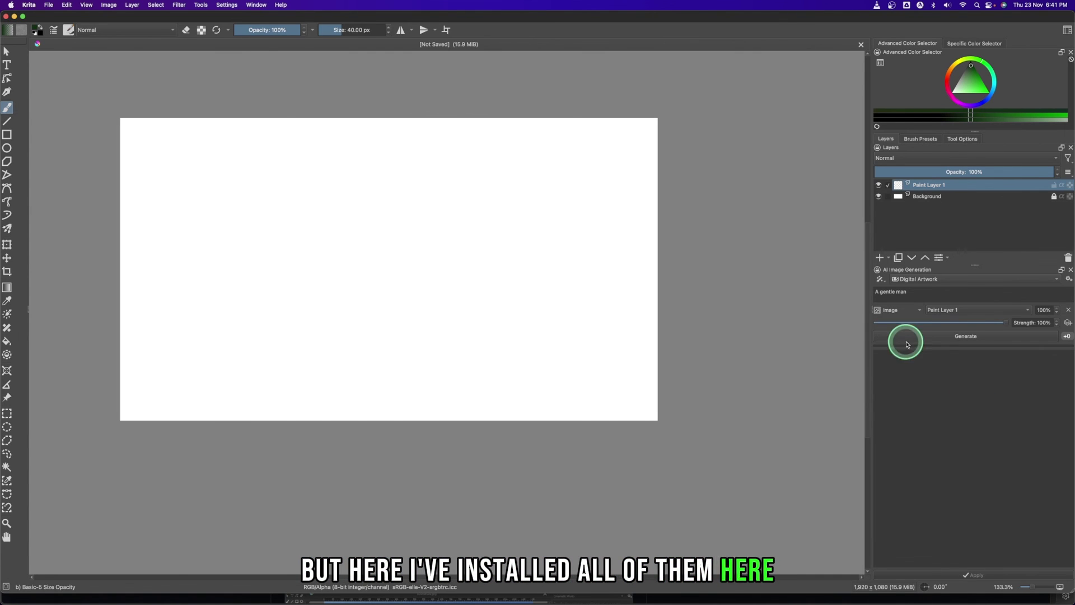
# Generate an image from the 'A gentle man' prompt using the Paint Layer 1 control
pyautogui.click(977, 338)
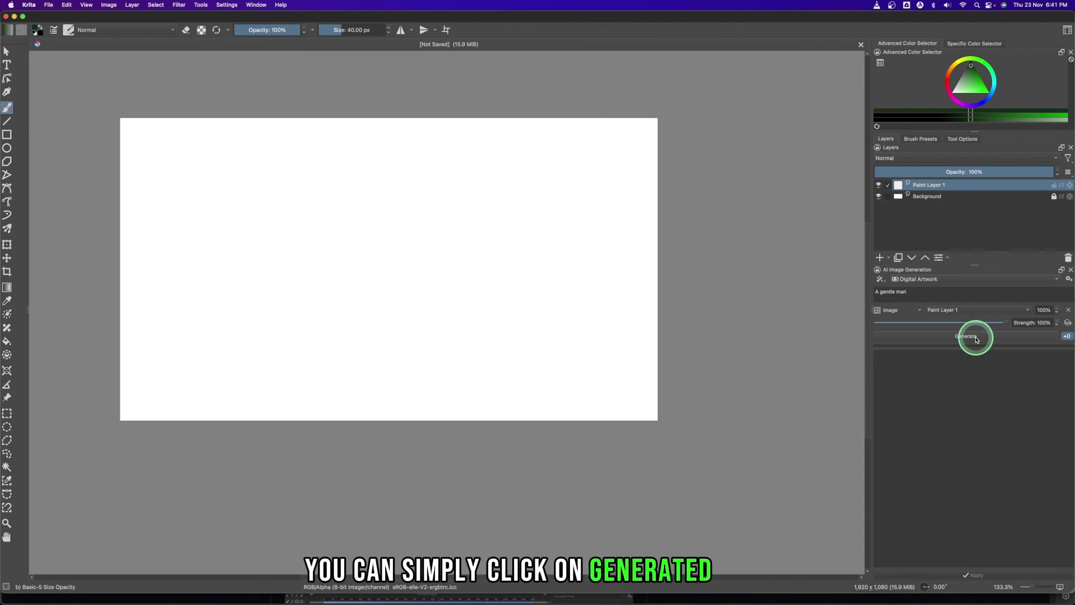